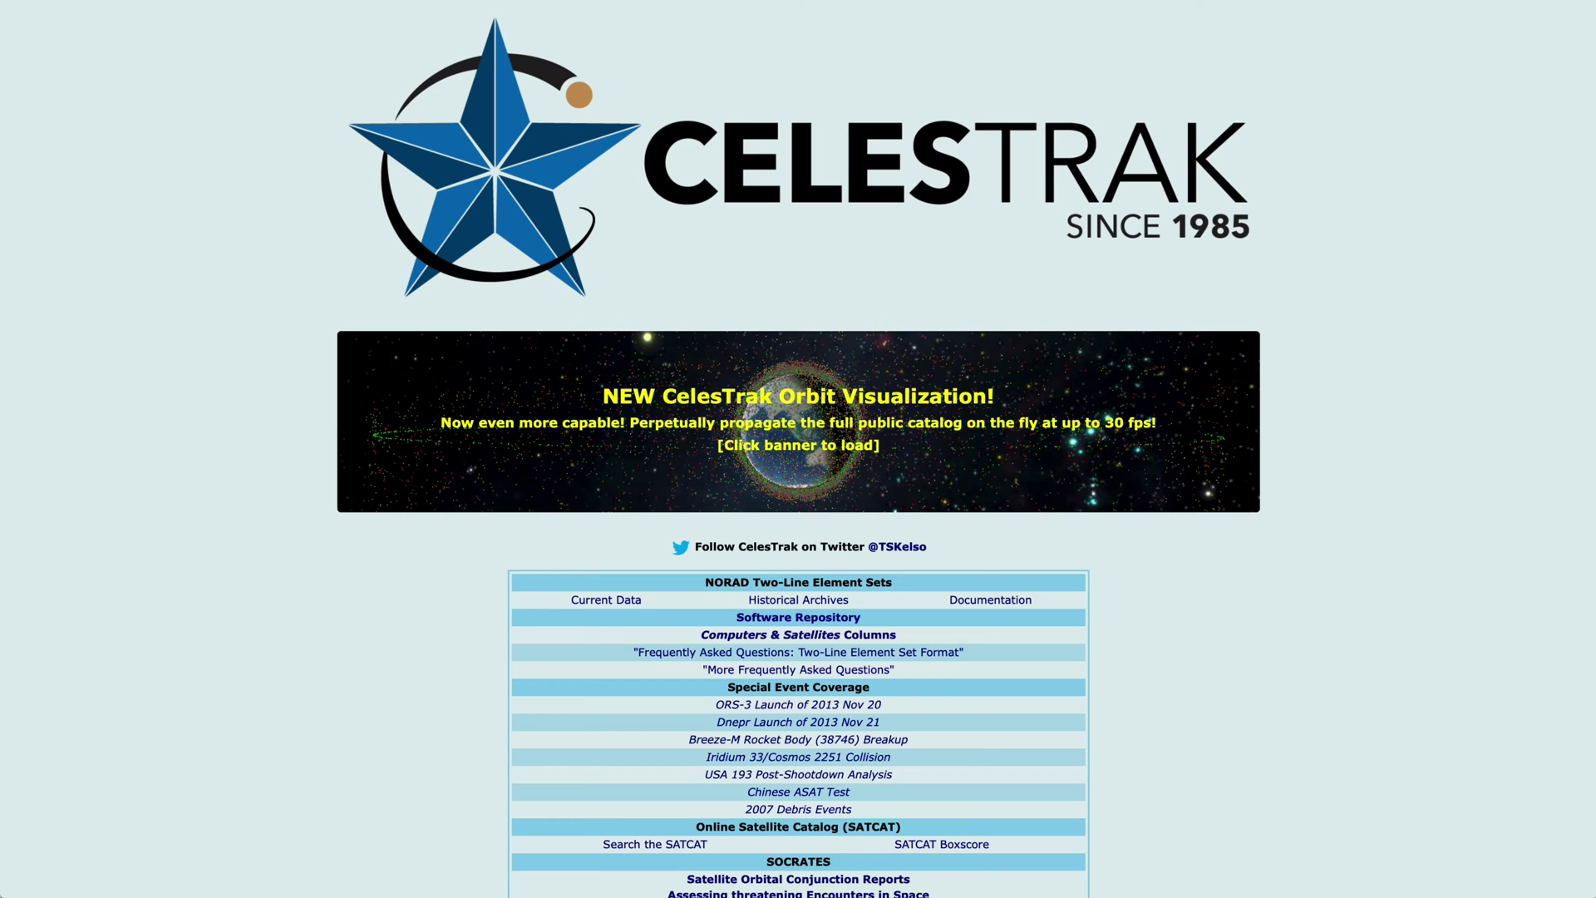
From the CelesTrak home page, open the Current Data page for NORAD two-line element sets.
{"action": "left_click", "coordinate": [612, 600]}
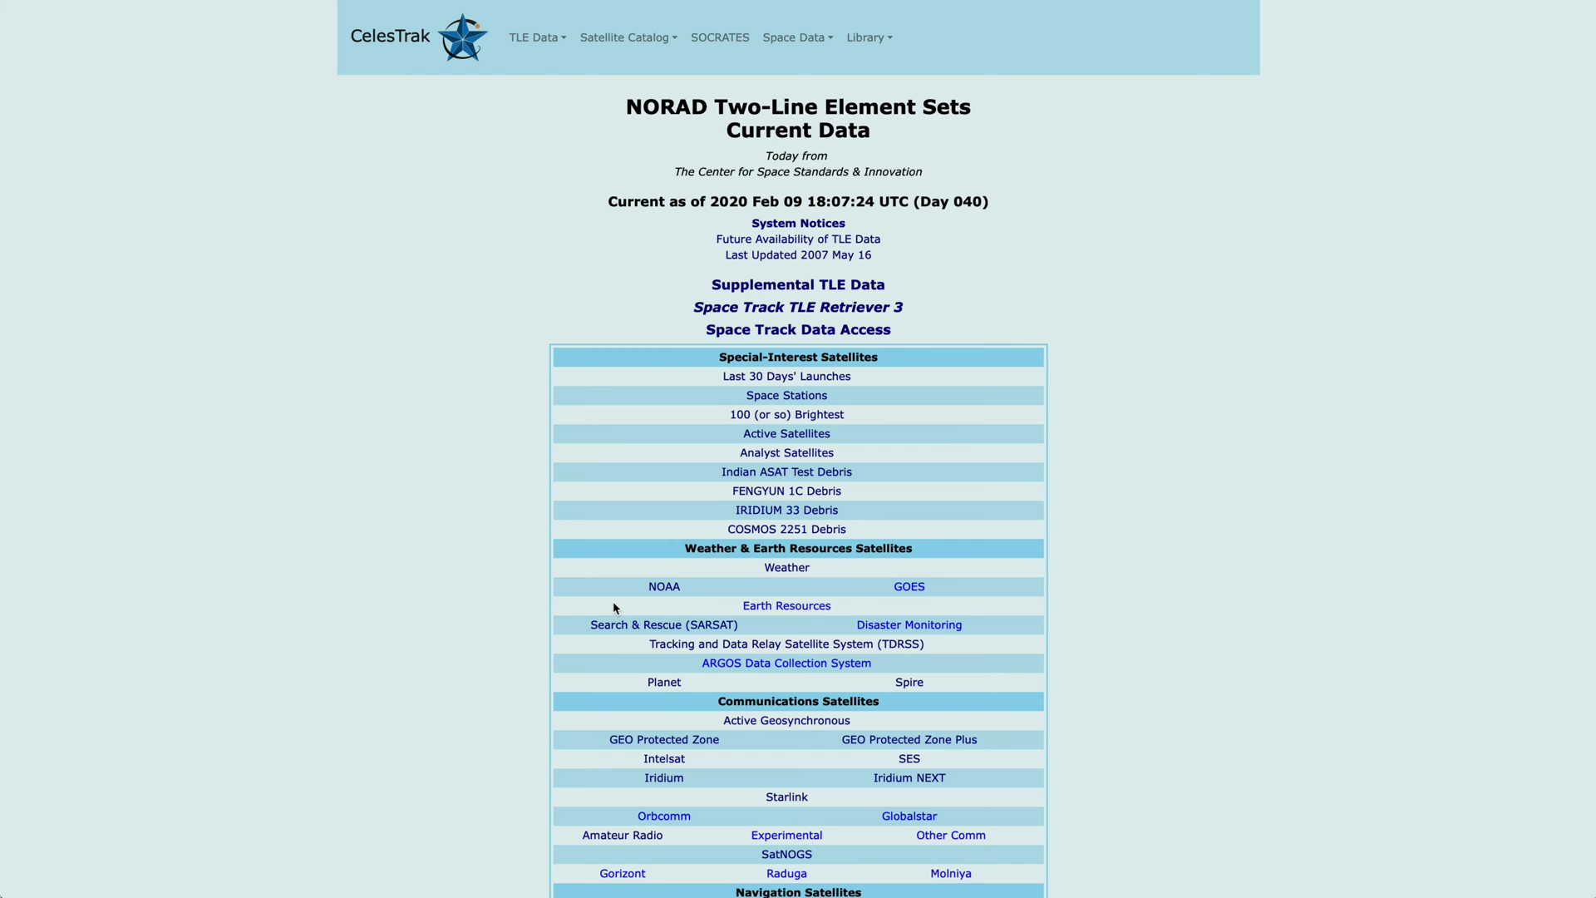
Go to Supplemental TLE Data and launch the Starlink TLEs in the 3D orbit visualization.
{"action": "left_click", "coordinate": [777, 293]}
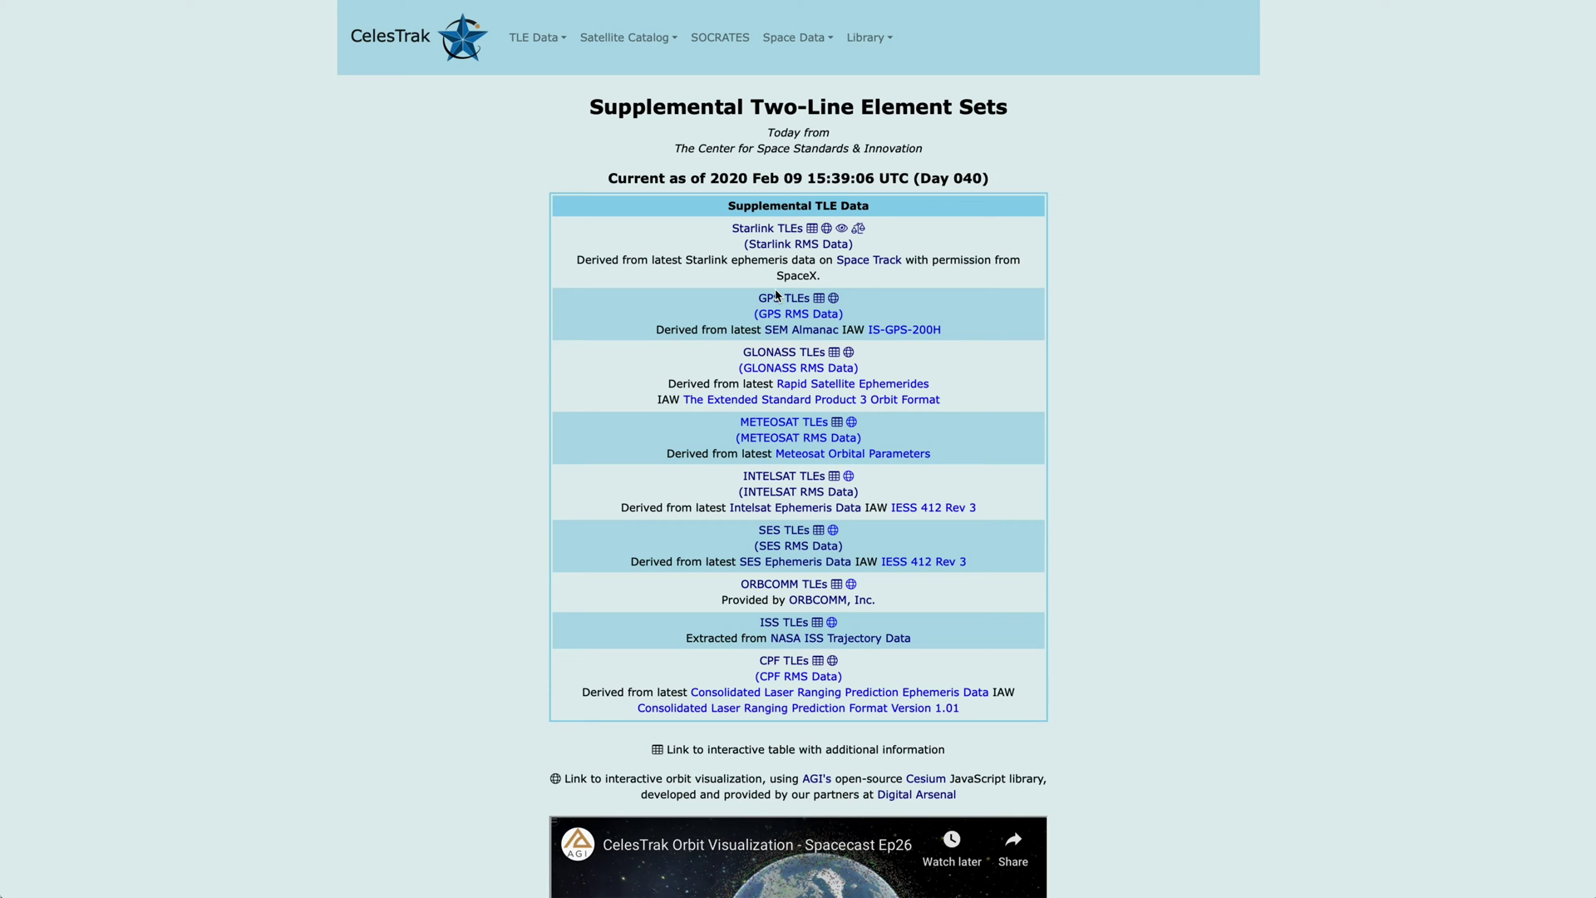
{"action": "left_click", "coordinate": [859, 237]}
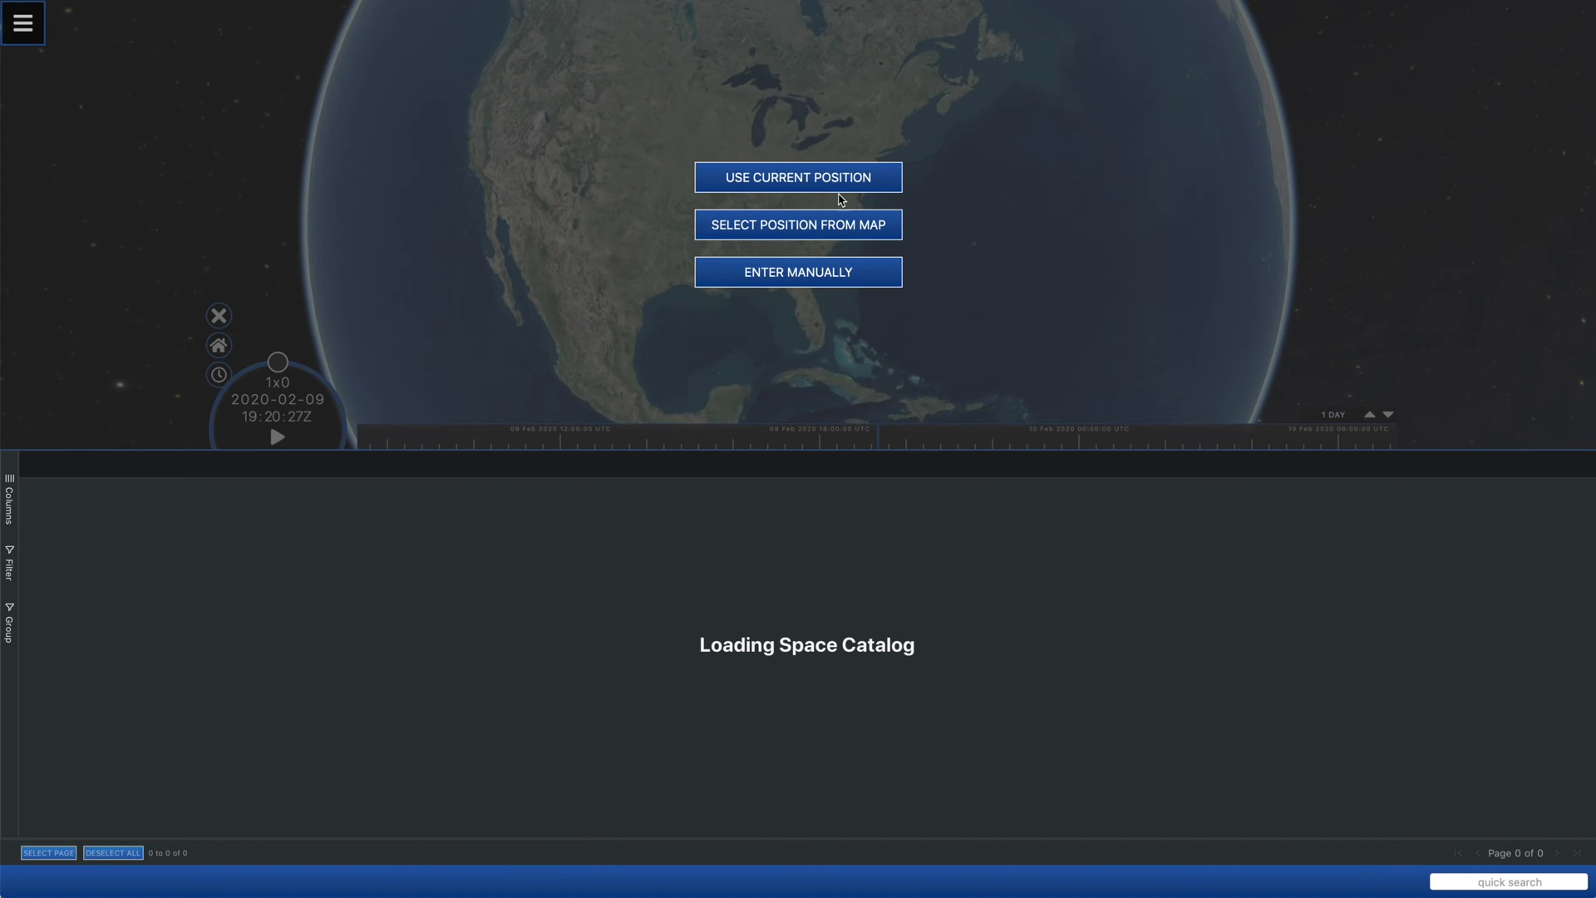
Set the observer to this computer's current location, allowing Safari's location request.
{"action": "left_click", "coordinate": [840, 185]}
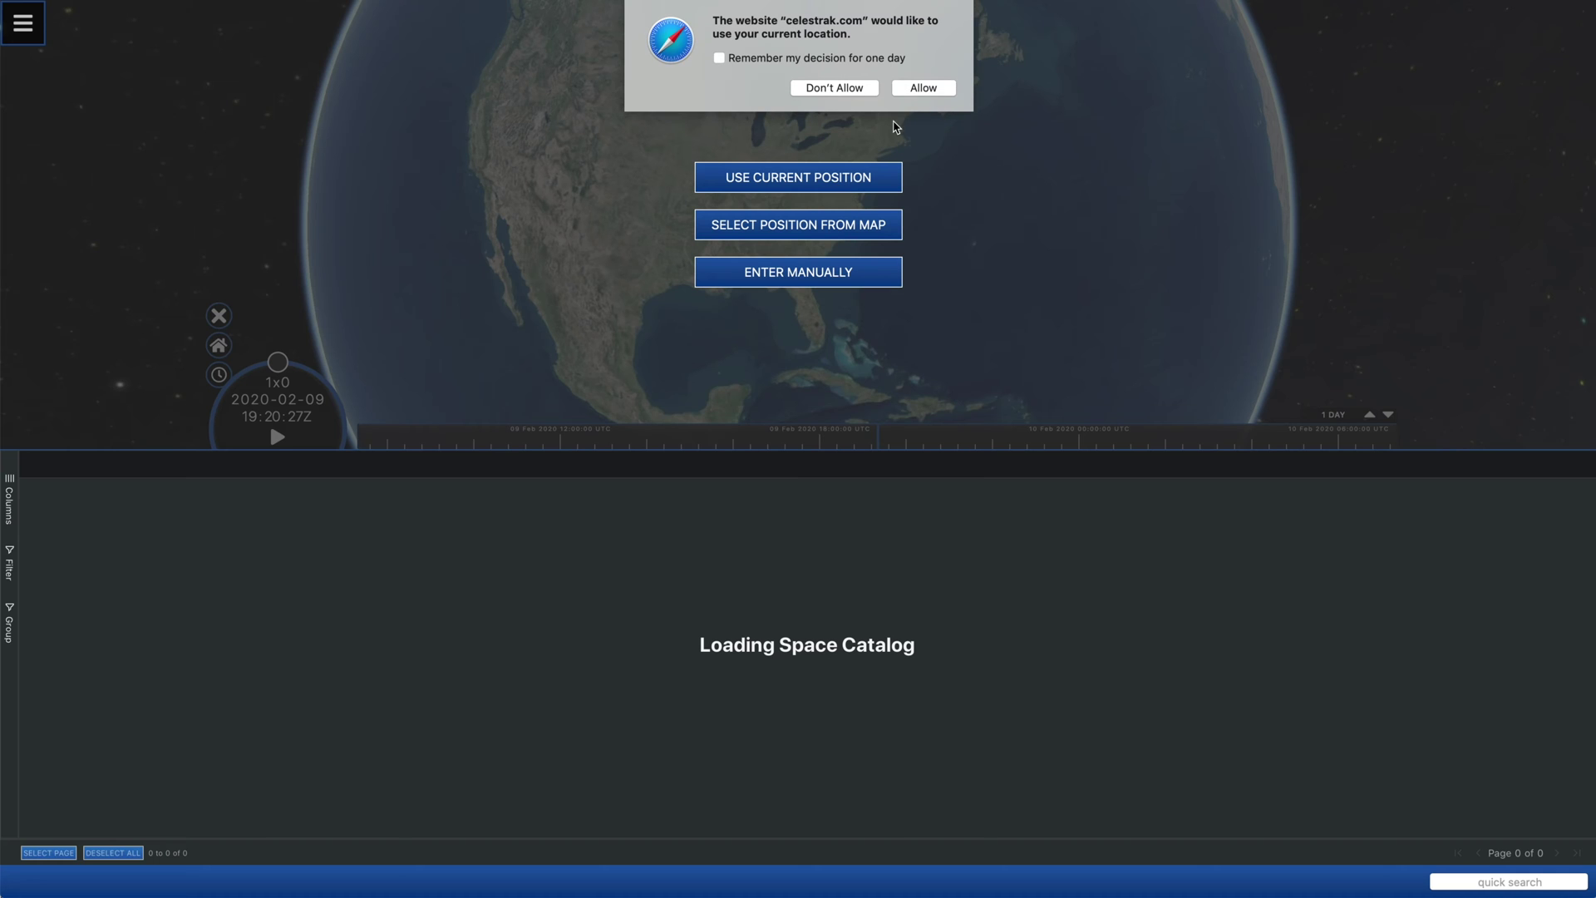
{"action": "left_click", "coordinate": [923, 88]}
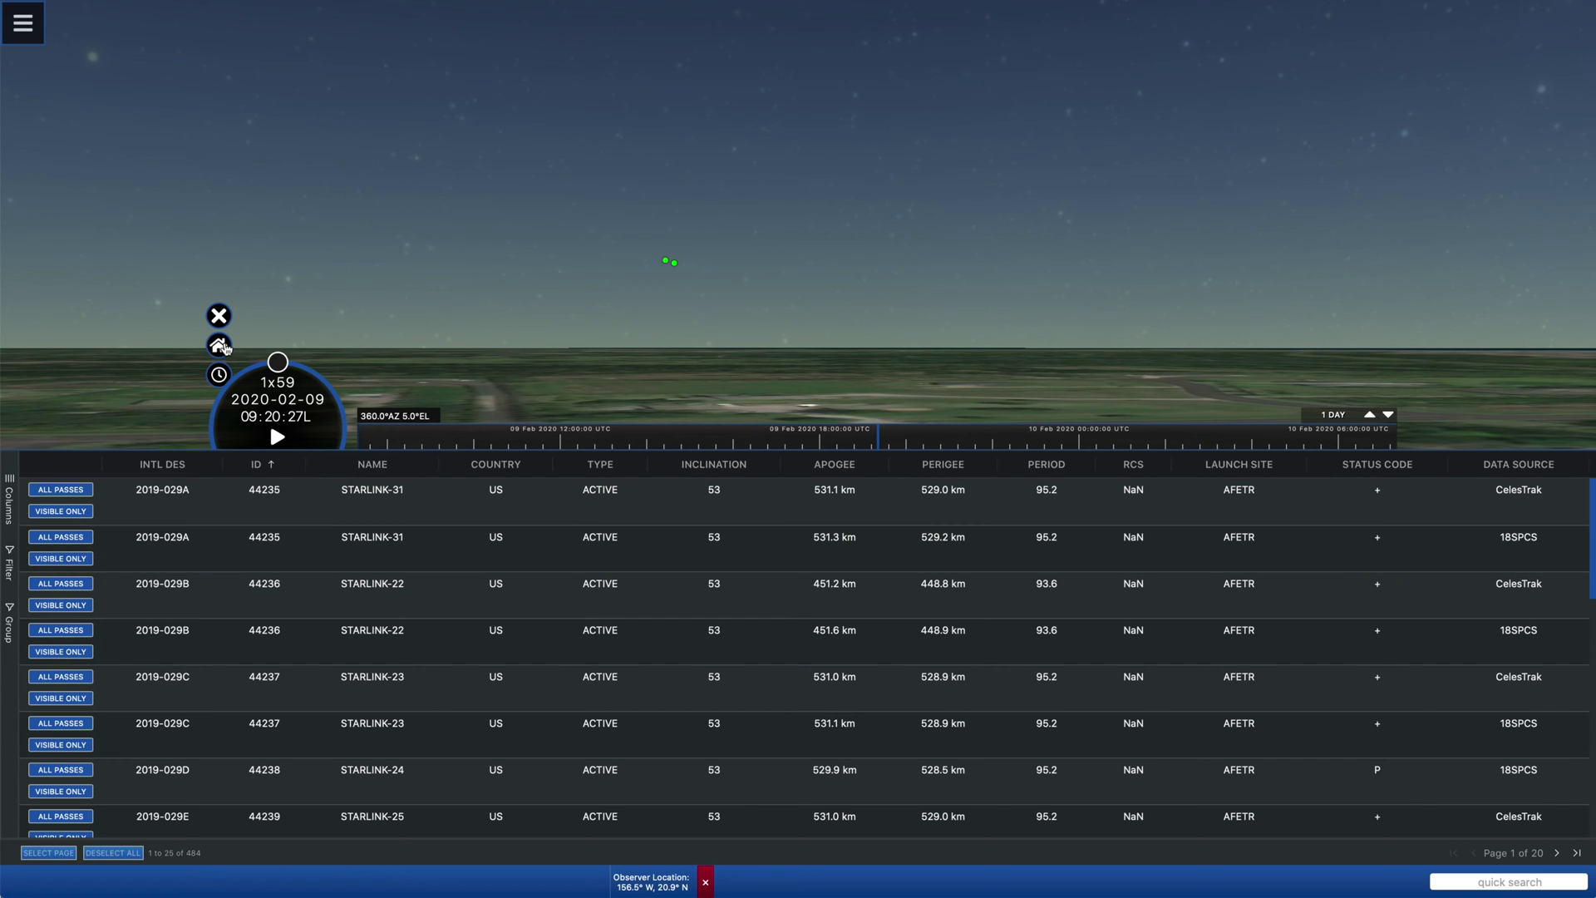
Return to the whole-Earth view and rotate the globe east toward India and Southeast Asia.
{"action": "left_click", "coordinate": [219, 345]}
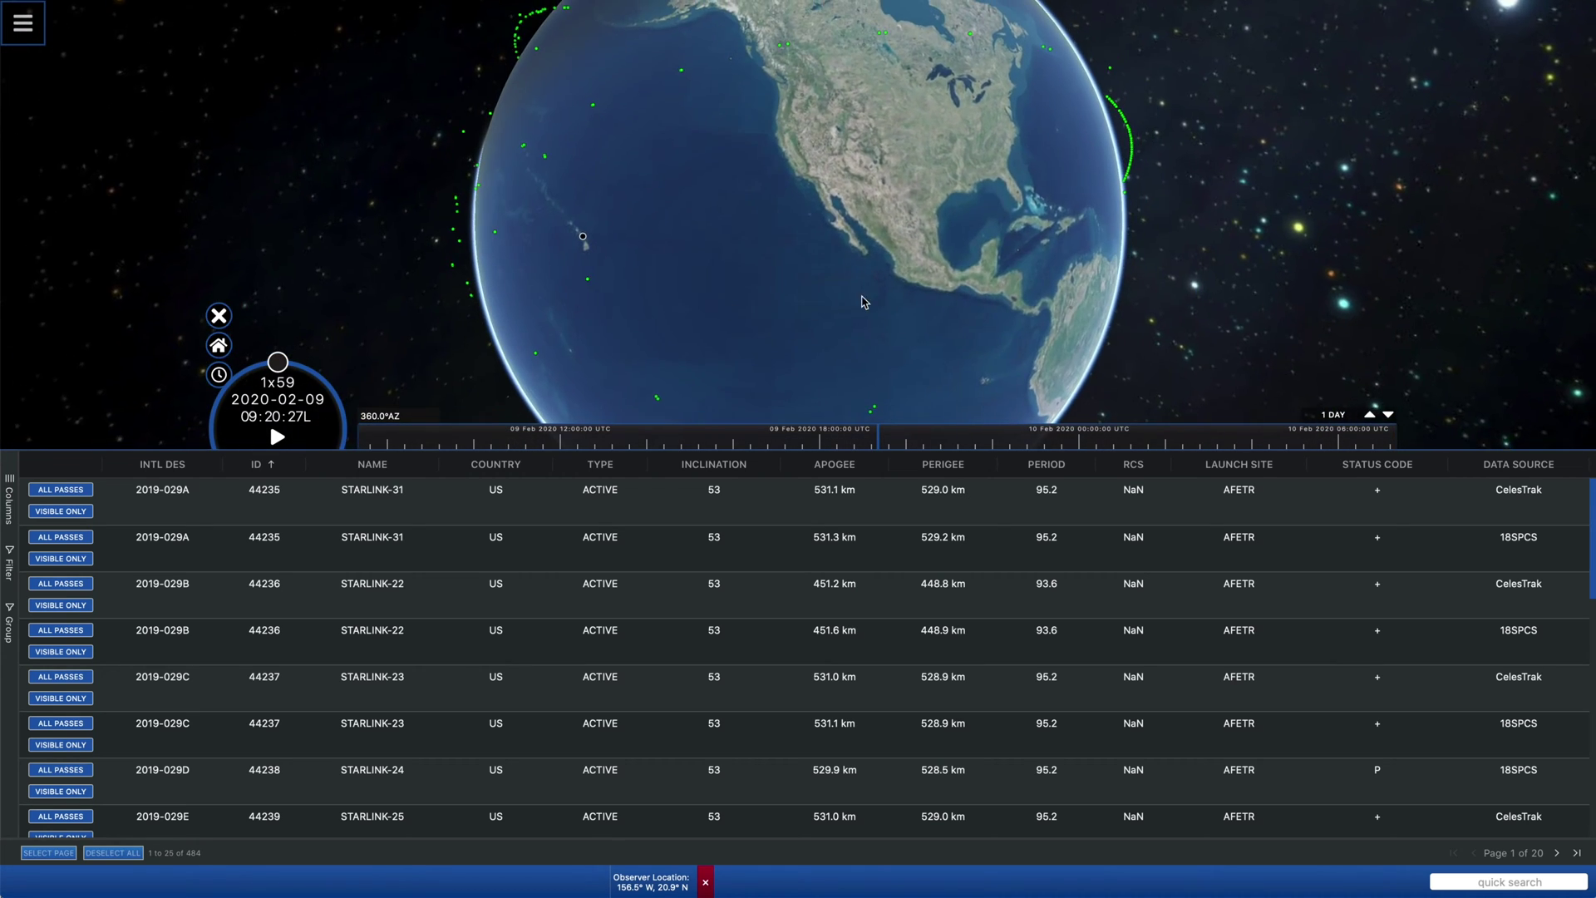
{"action": "left_click_drag", "start_coordinate": [706, 290], "coordinate": [530, 241]}
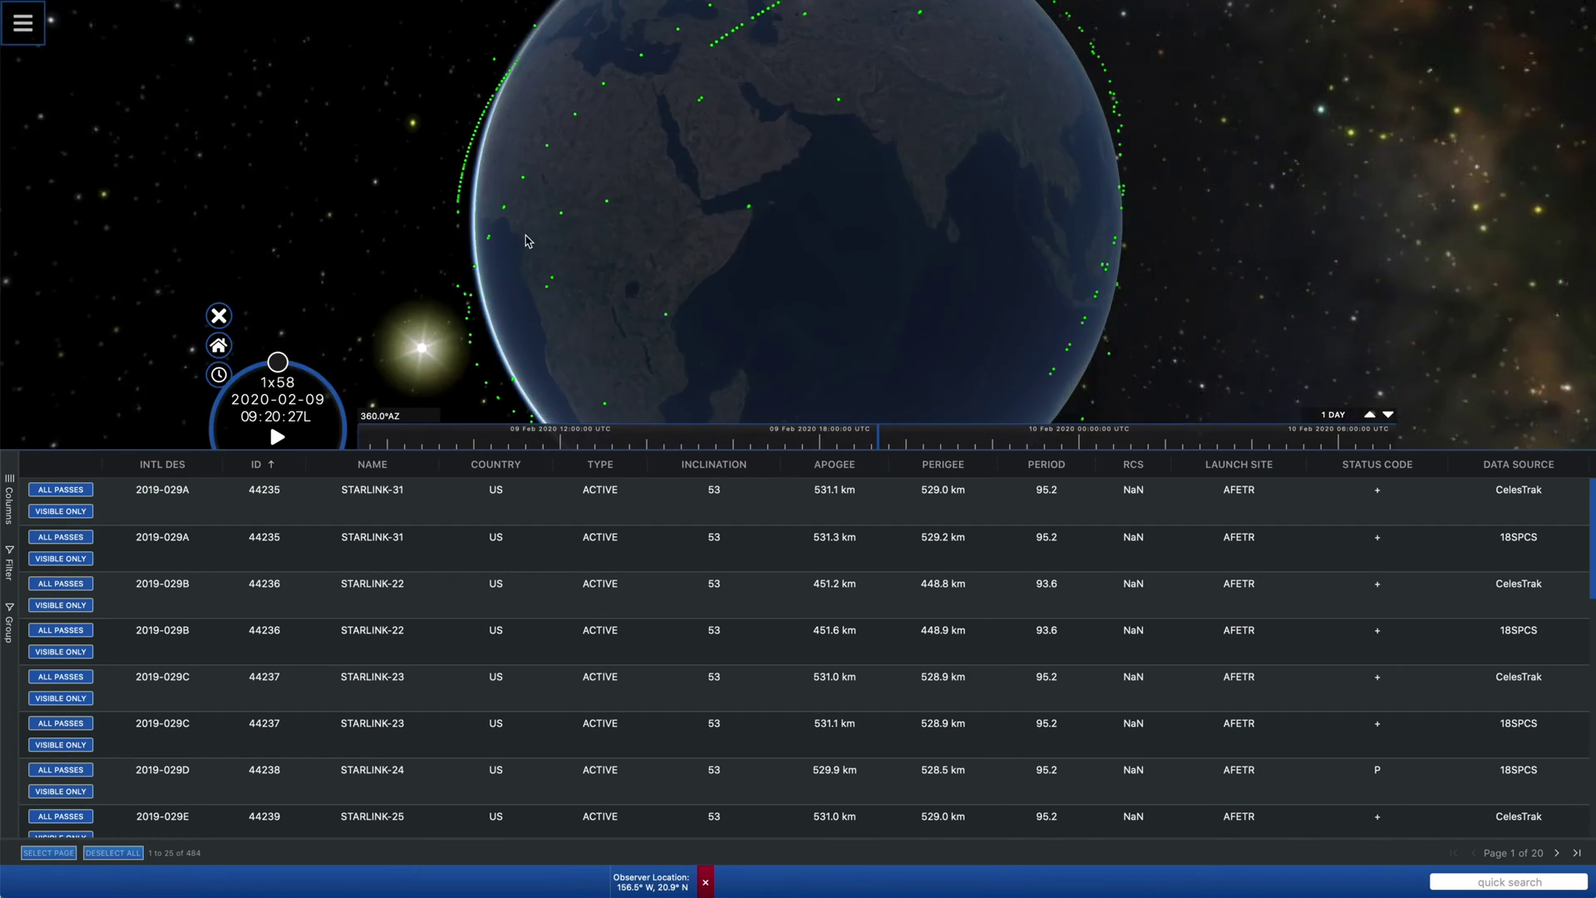
{"action": "left_click_drag", "start_coordinate": [948, 242], "coordinate": [610, 246]}
{"action": "left_click_drag", "start_coordinate": [1015, 267], "coordinate": [975, 273]}
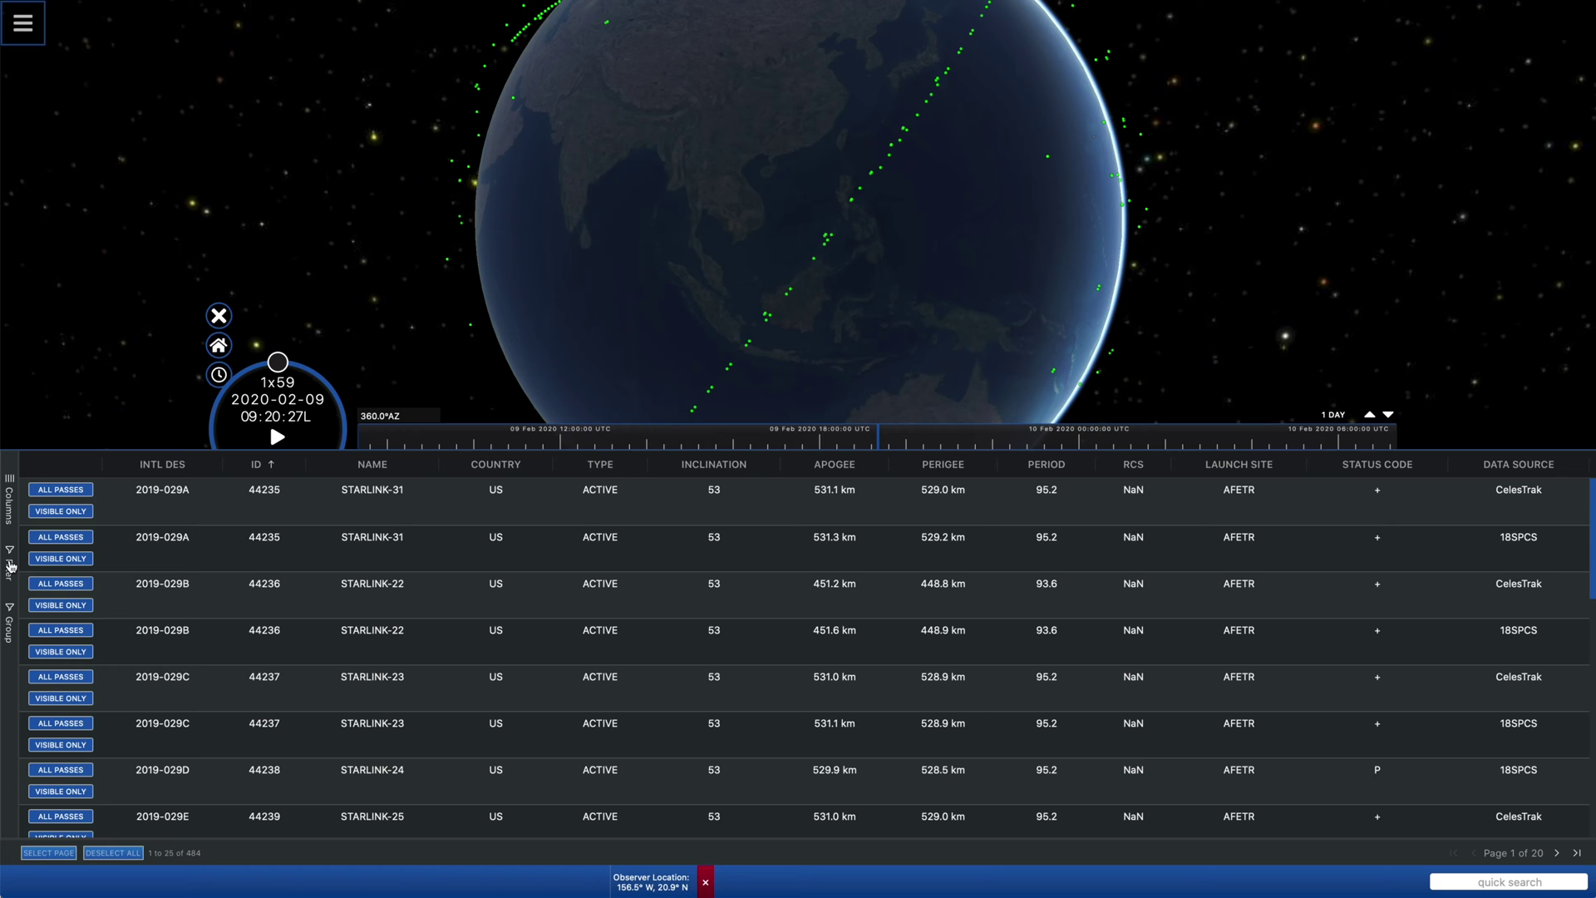
Exclude DEAD and DEBRIS objects from the table with the TYPE filter.
{"action": "left_click", "coordinate": [10, 566]}
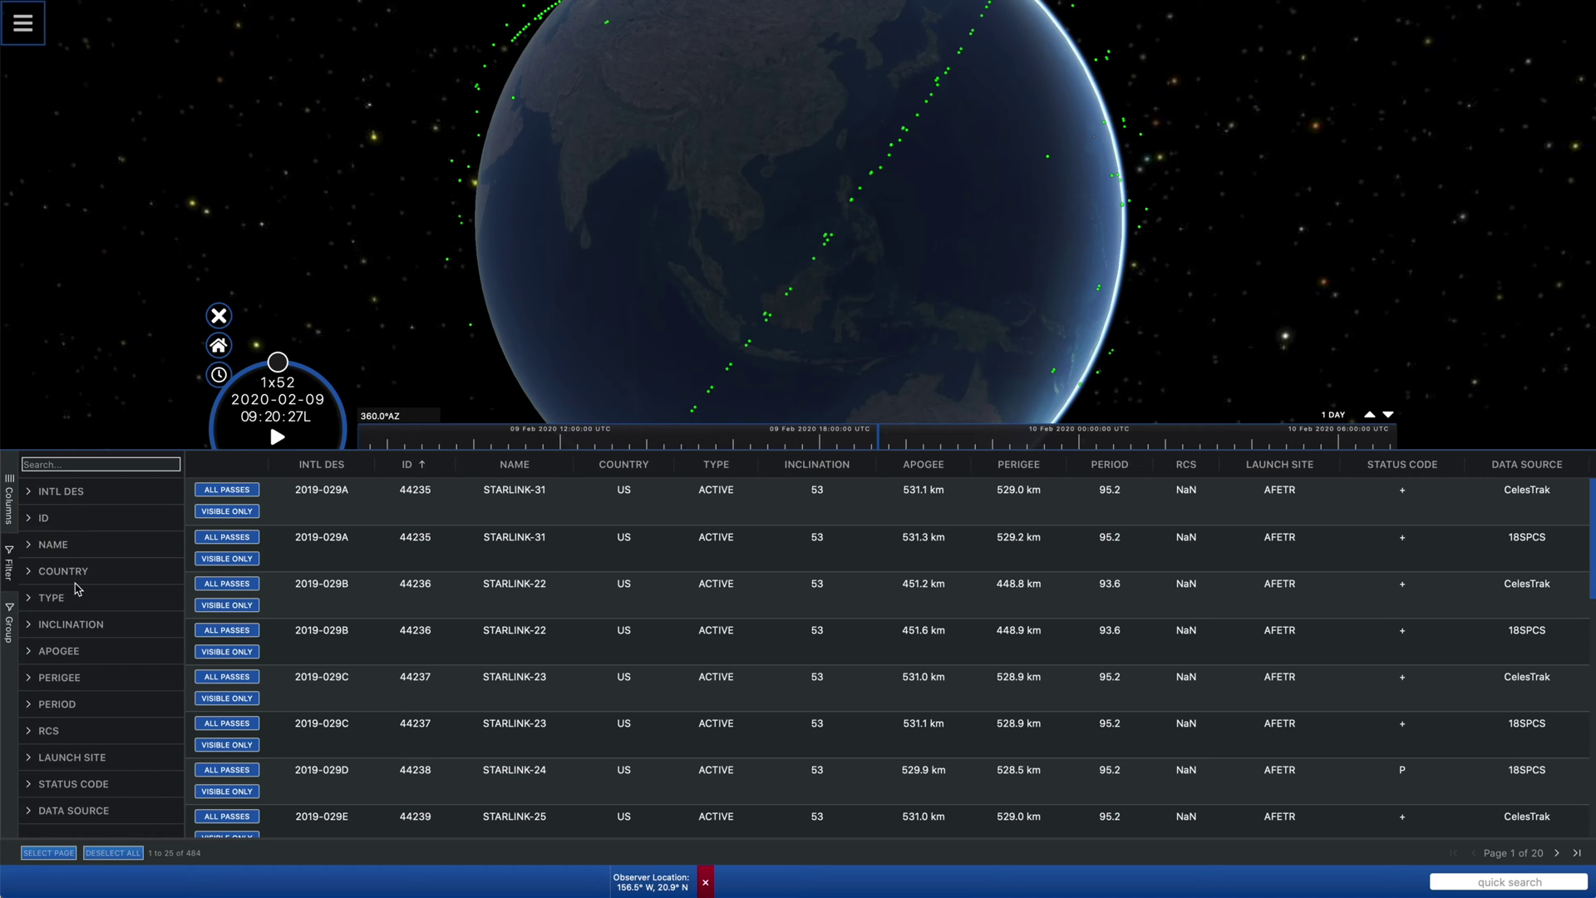
{"action": "left_click", "coordinate": [76, 600]}
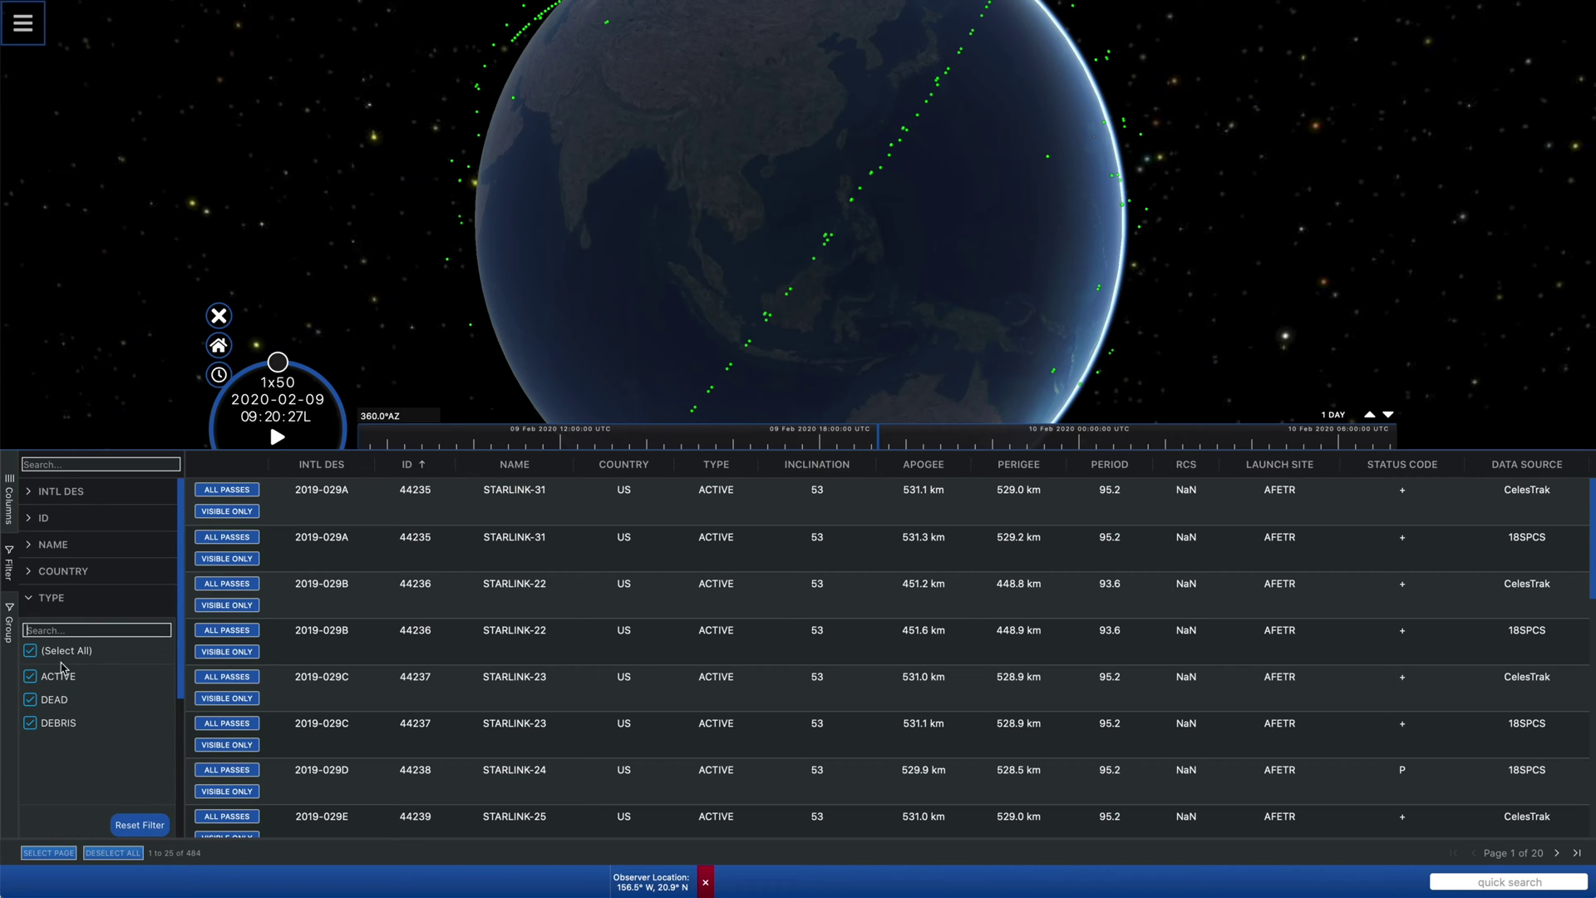
{"action": "left_click", "coordinate": [34, 702]}
{"action": "left_click", "coordinate": [31, 724]}
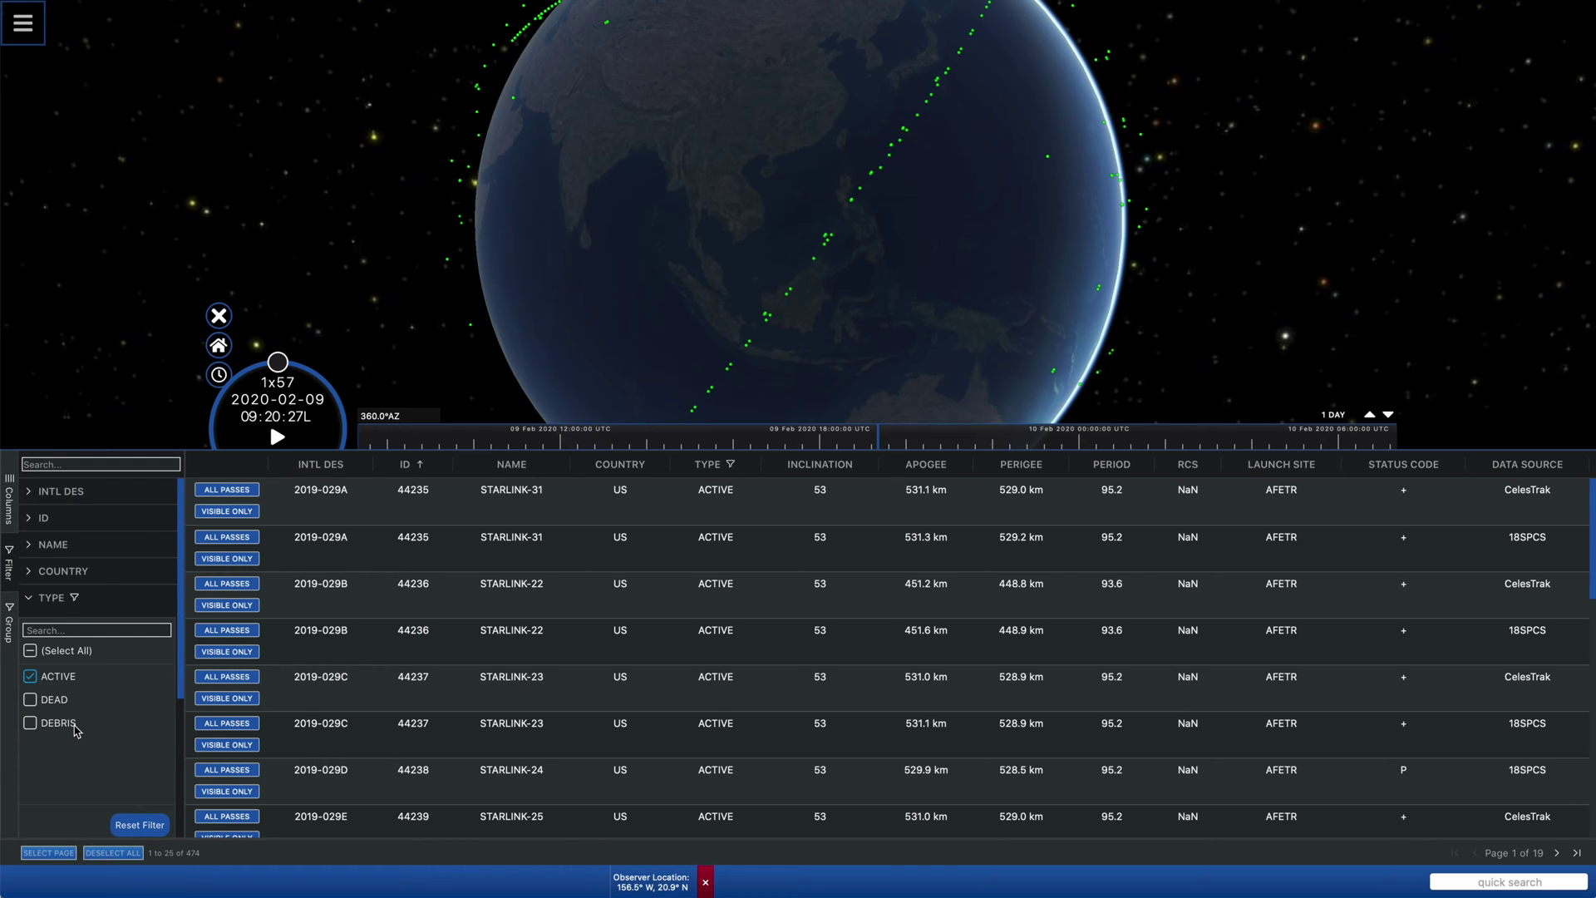
{"action": "left_click", "coordinate": [52, 599]}
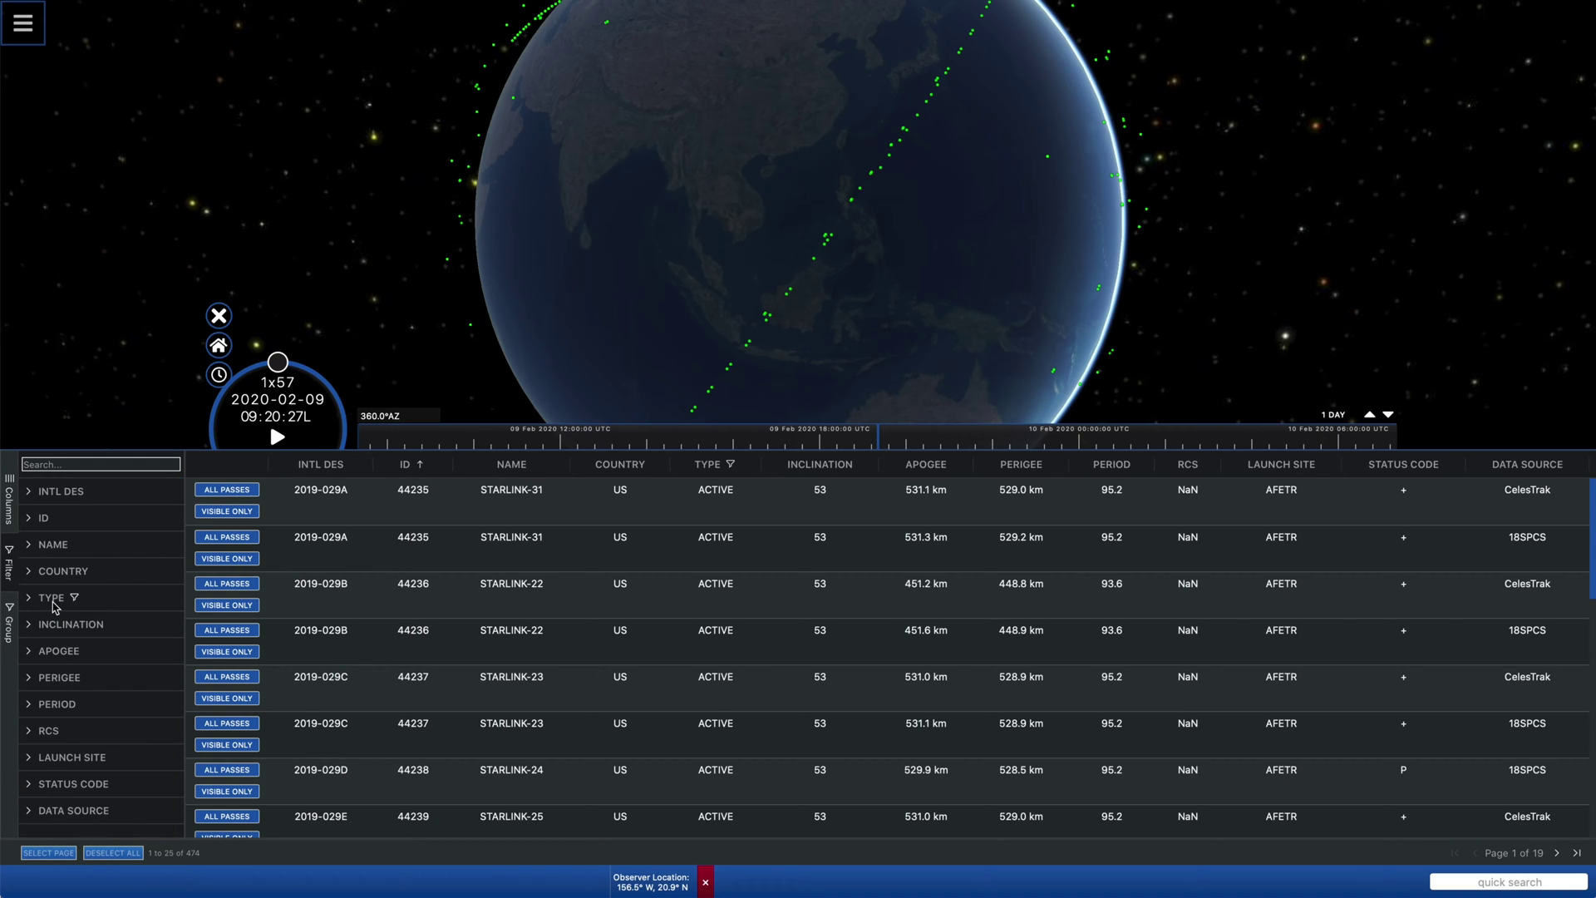
Uncheck CelesTrak under DATA SOURCE to keep 238 18SPCS rows, then show the groups list.
{"action": "left_click", "coordinate": [68, 811]}
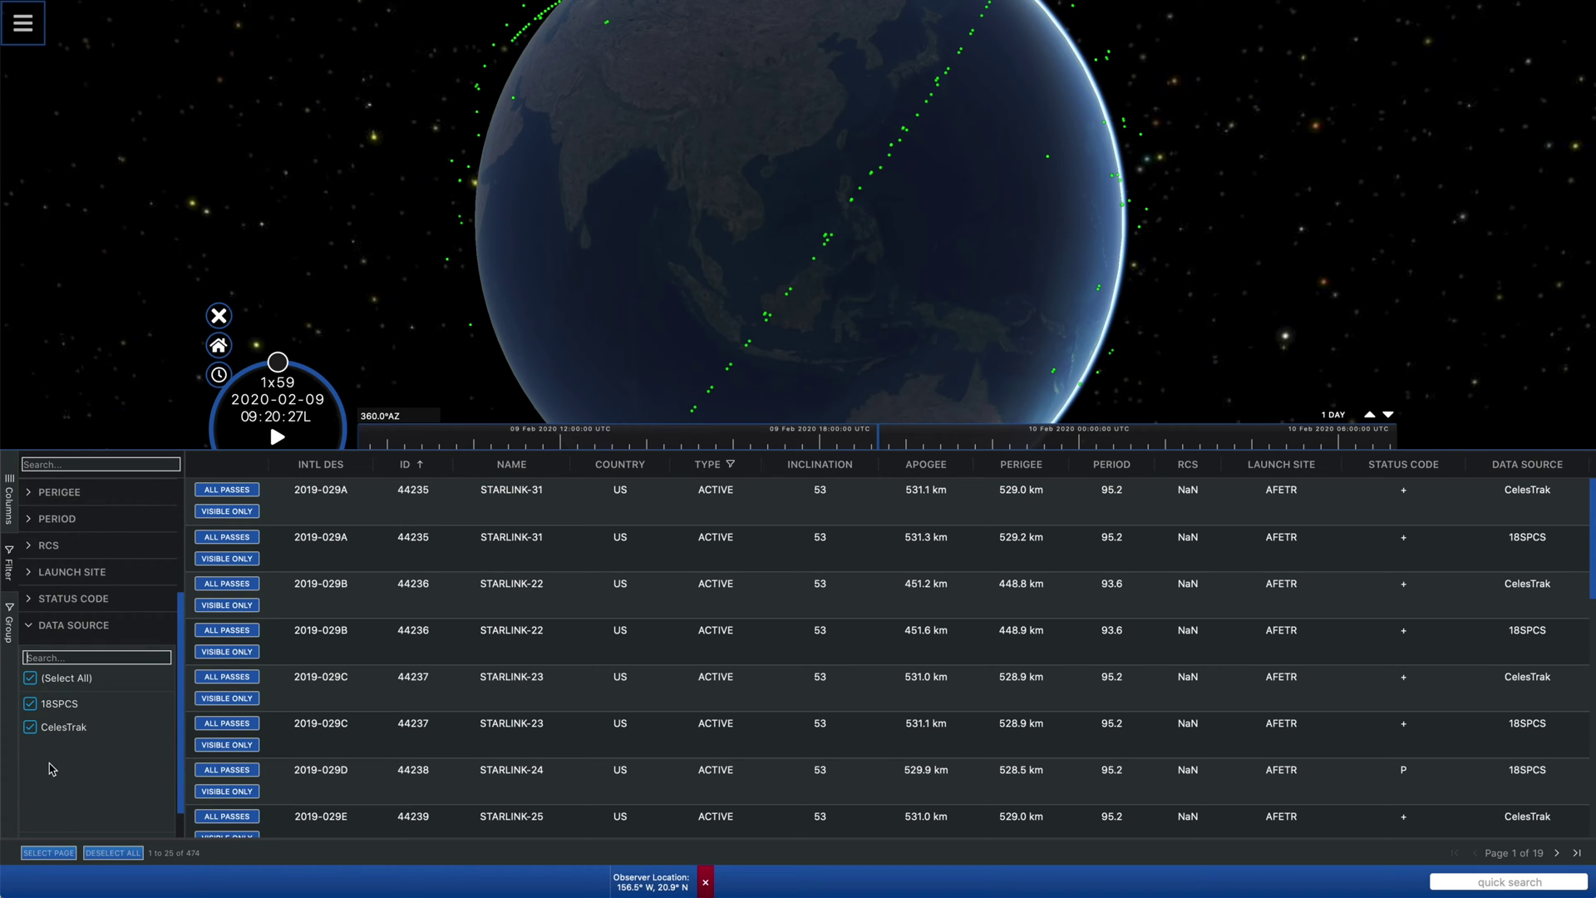
{"action": "left_click", "coordinate": [30, 728]}
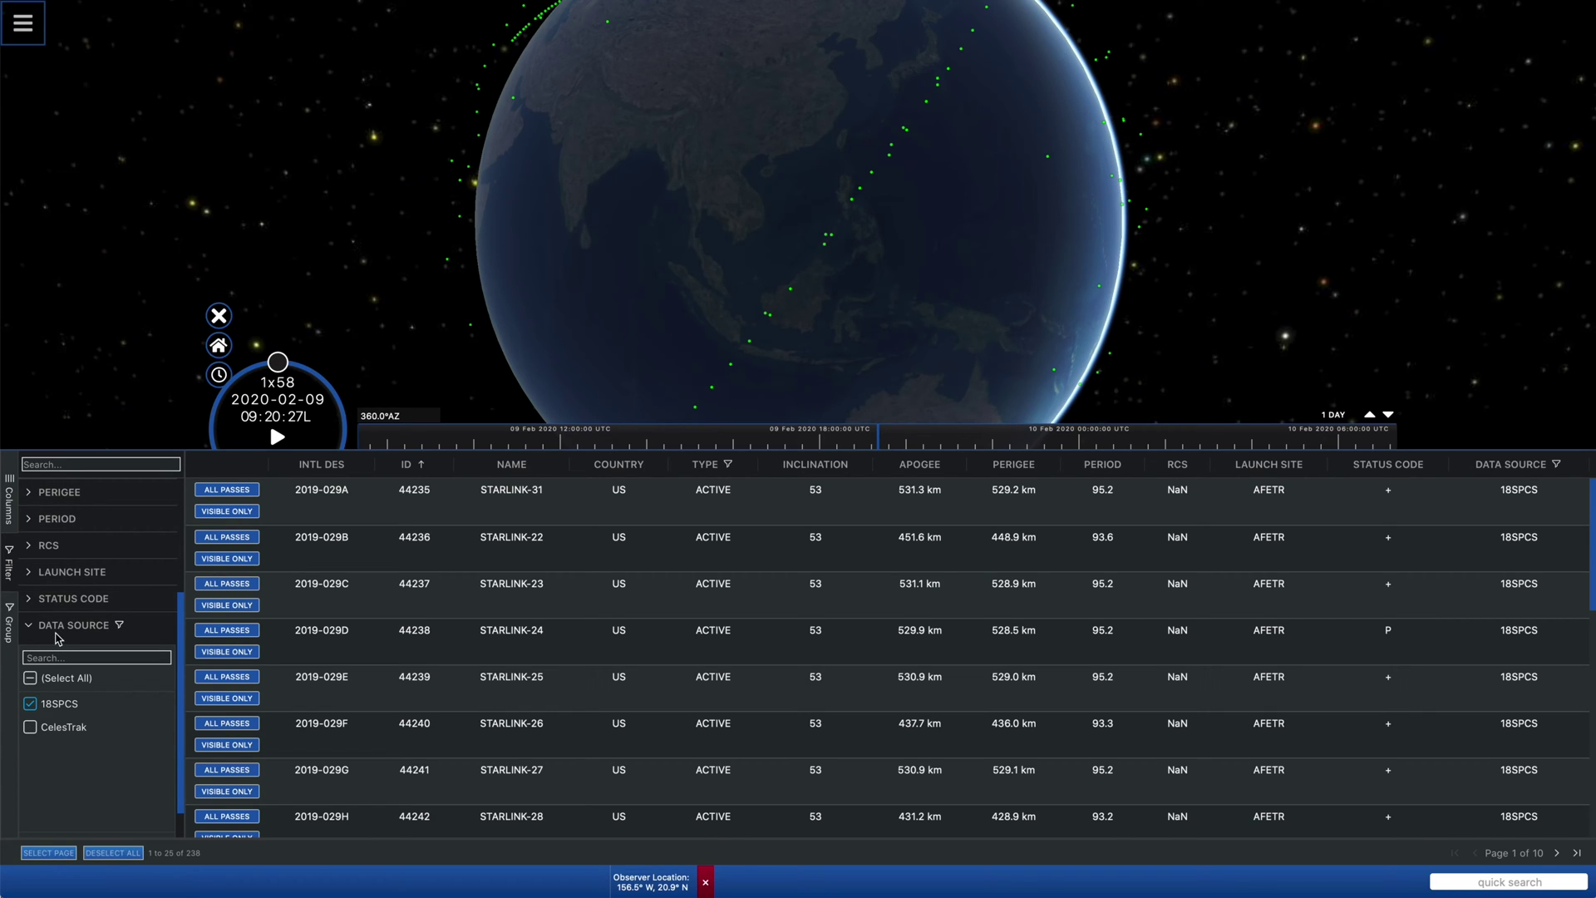
{"action": "left_click", "coordinate": [58, 637]}
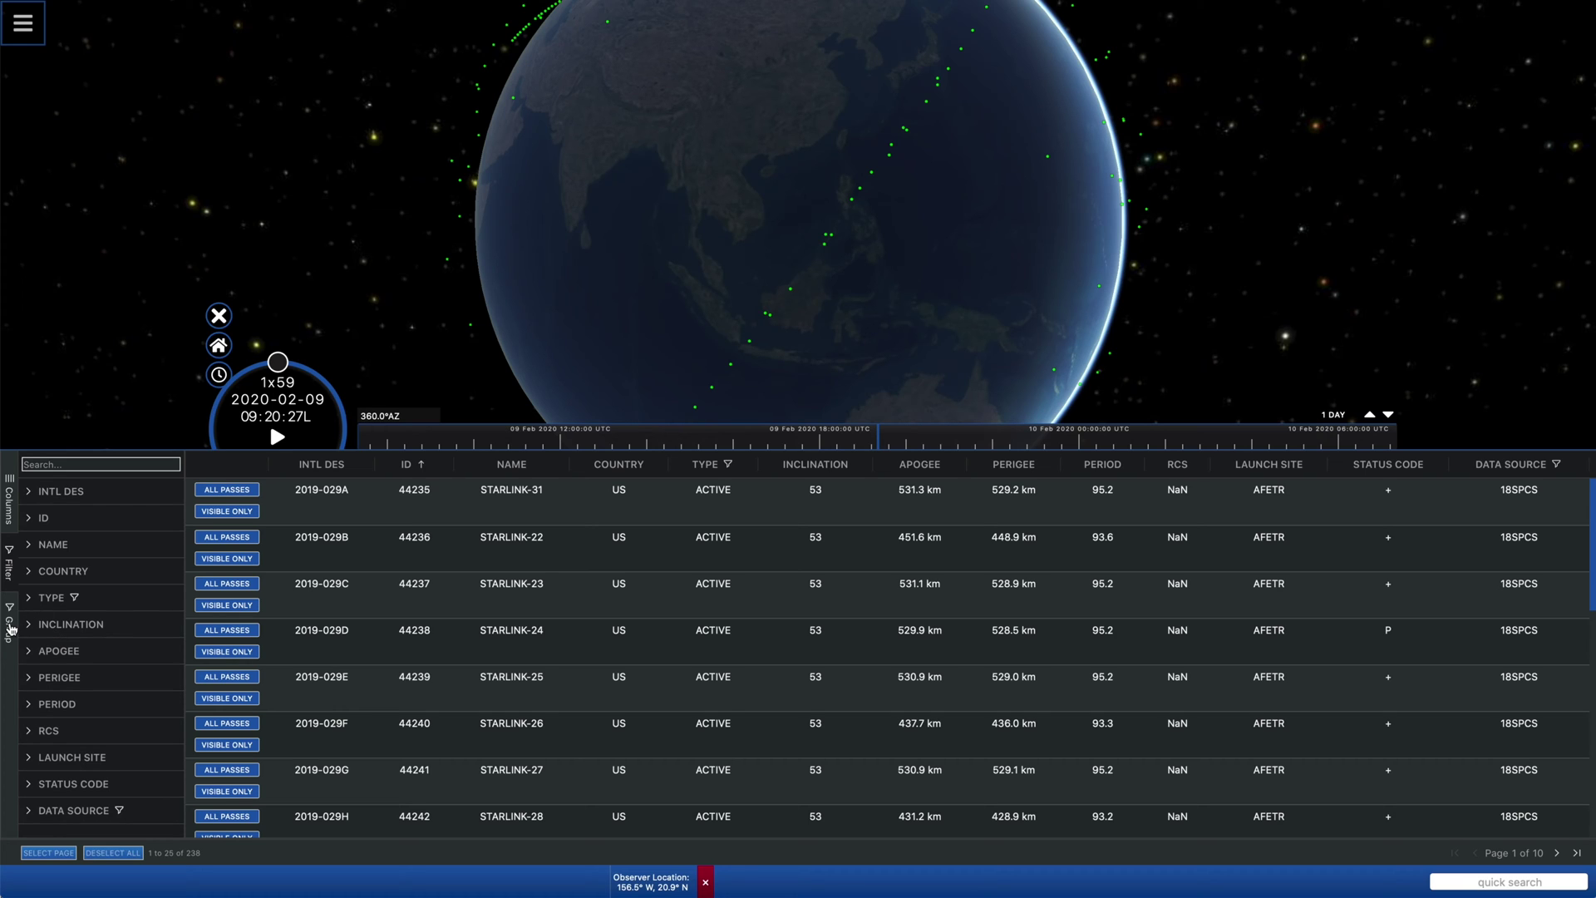
{"action": "left_click", "coordinate": [10, 625]}
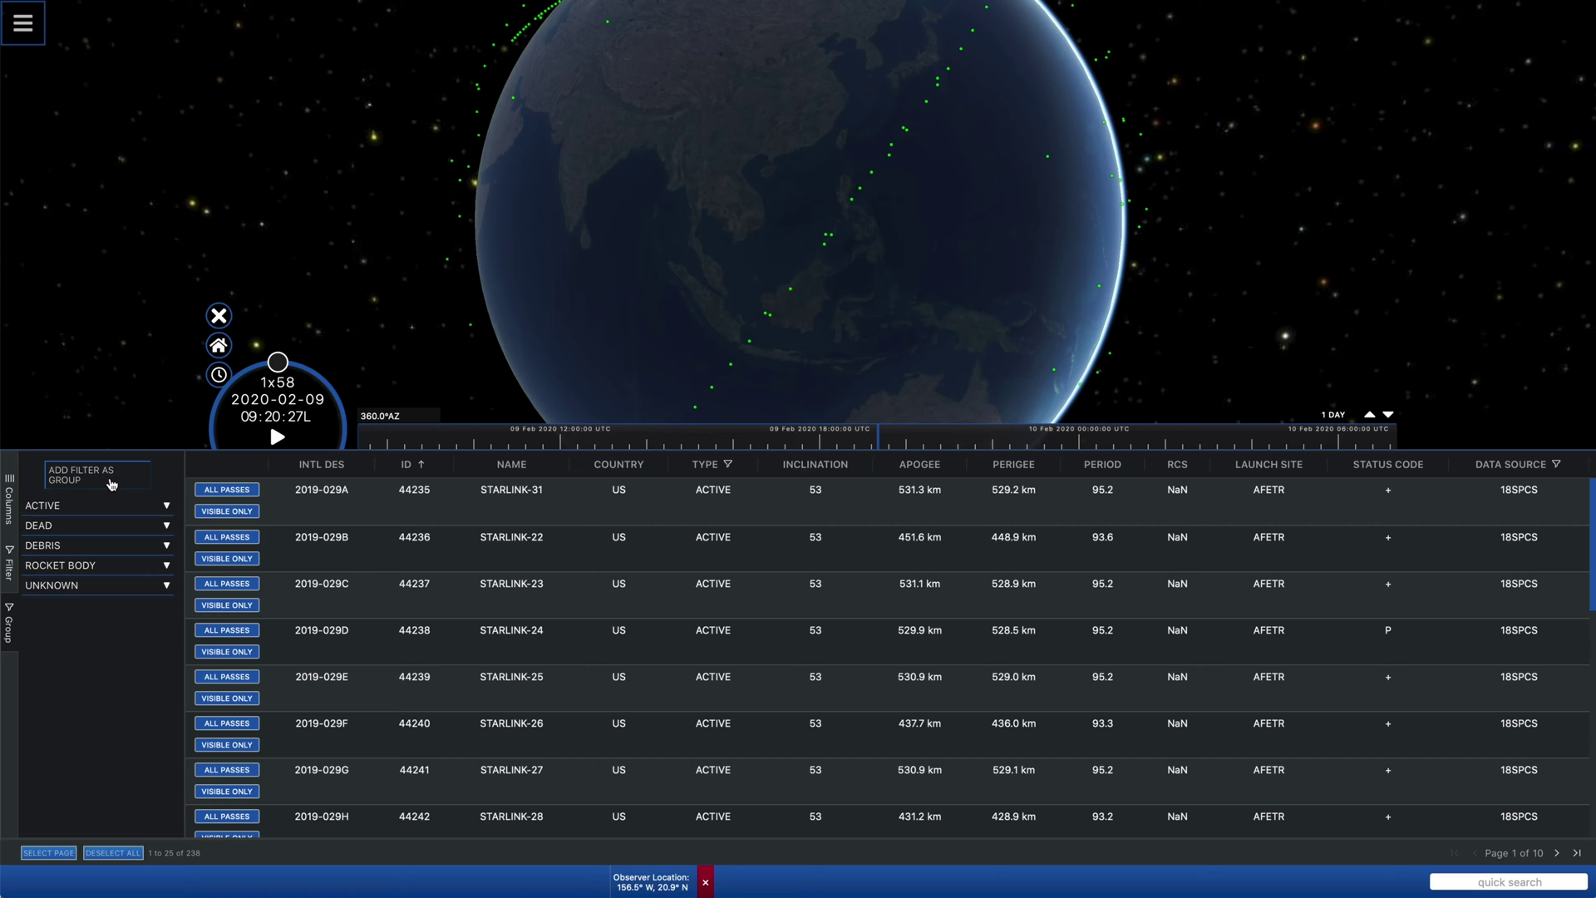
Save the active 18SPCS filter as a new group named '18 SPCS'.
{"action": "left_click", "coordinate": [112, 483]}
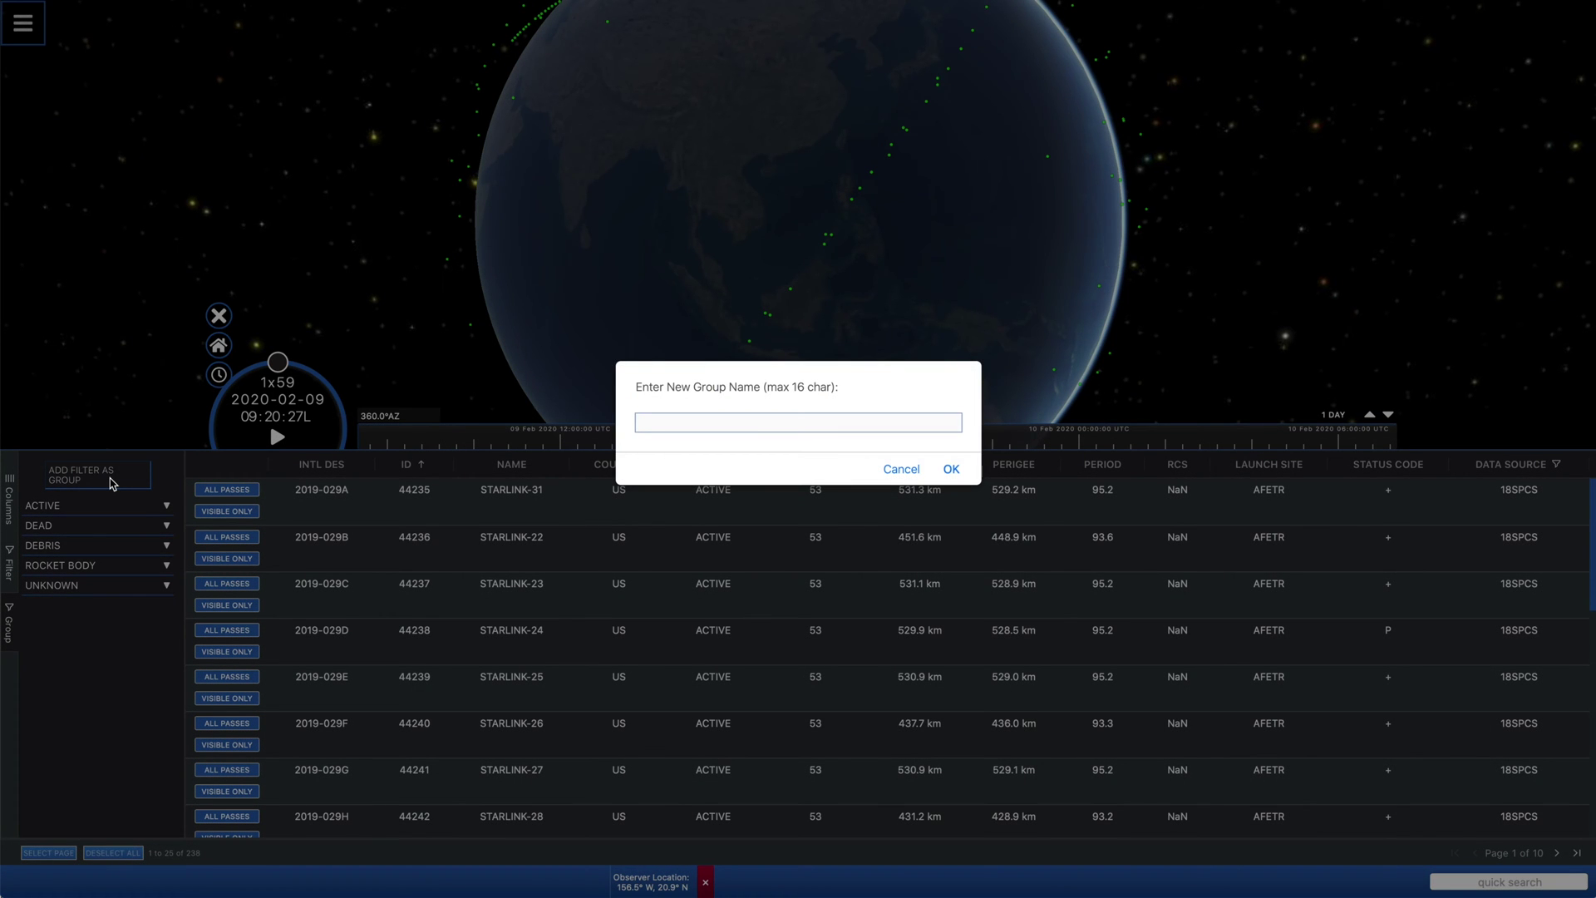
{"action": "type", "text": "18 SPCS"}
{"action": "key", "text": "Return"}
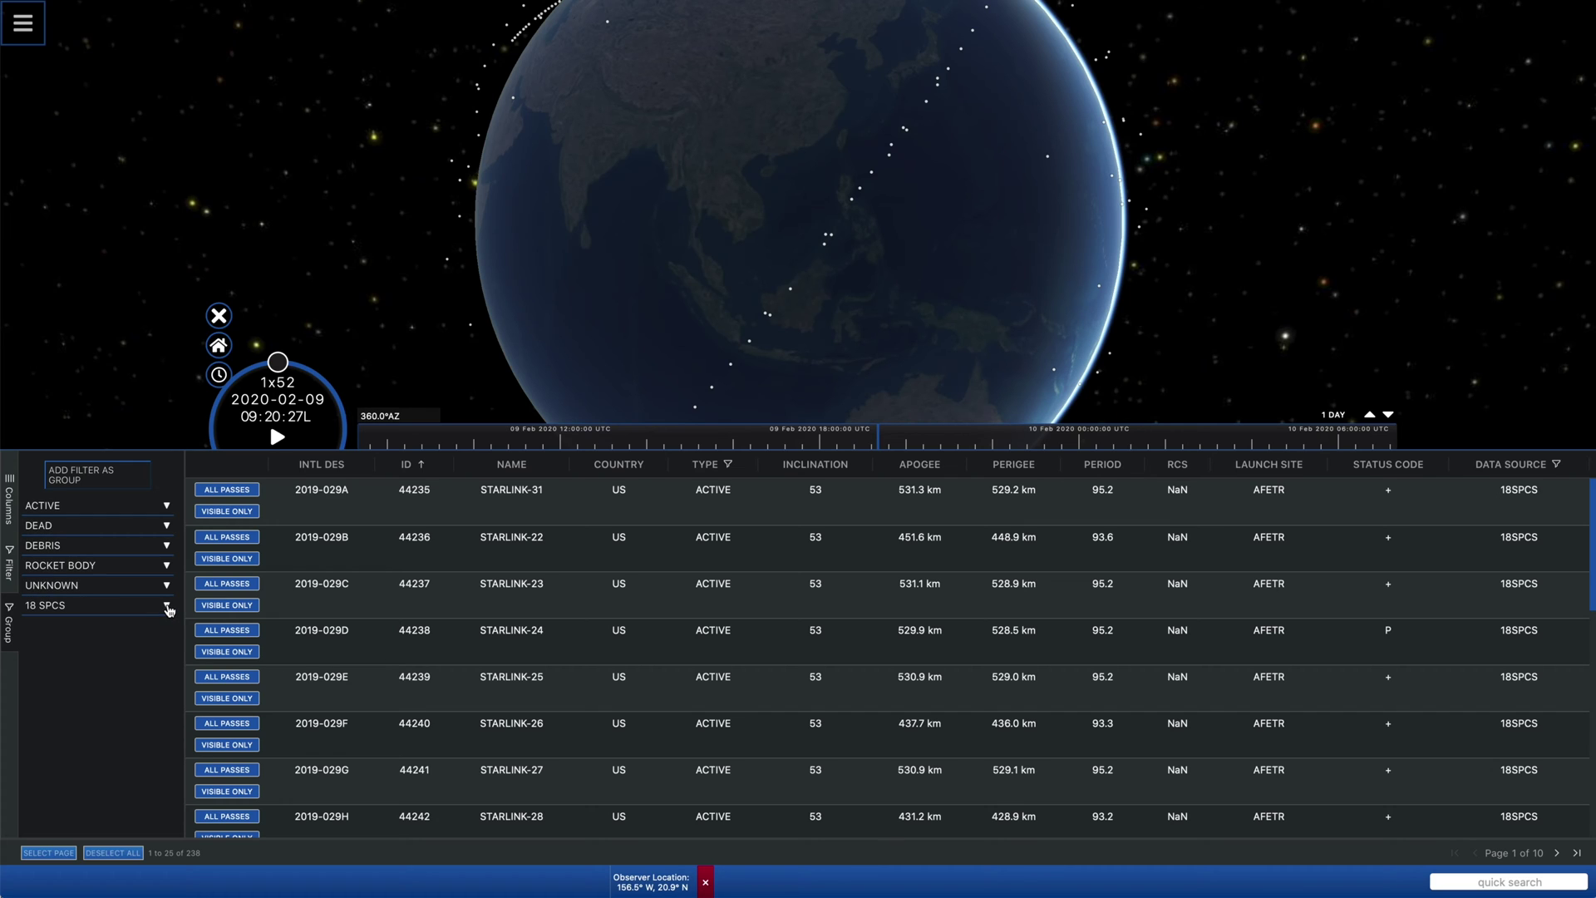
Give the 18 SPCS group the amber preset colour and unload its filter, restoring all 484 rows.
{"action": "left_click", "coordinate": [167, 606]}
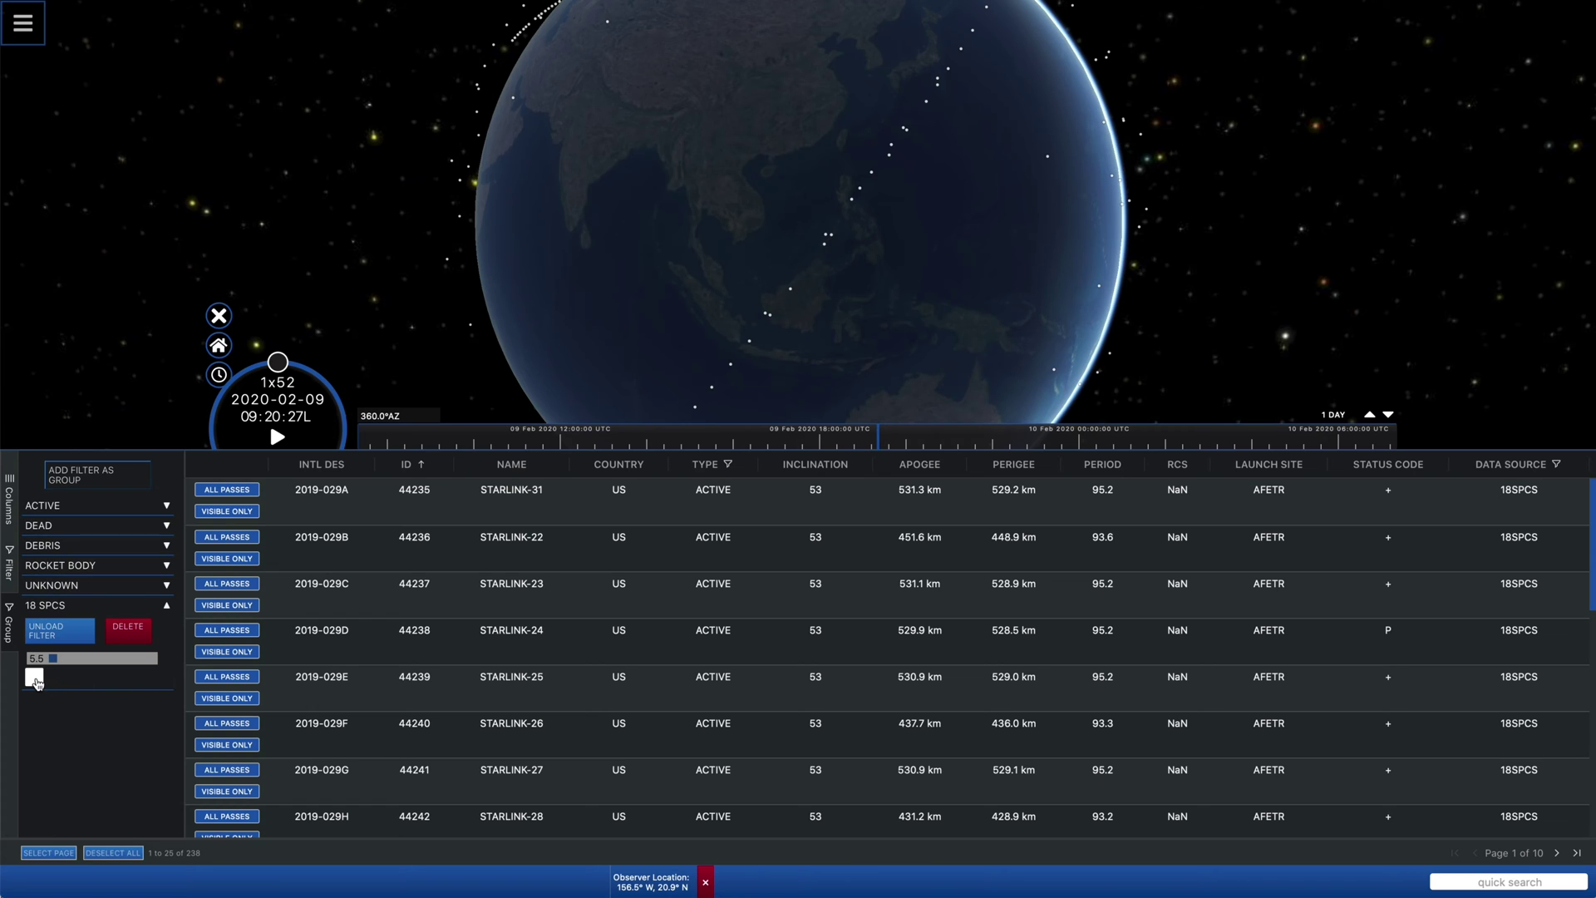
{"action": "left_click", "coordinate": [35, 678]}
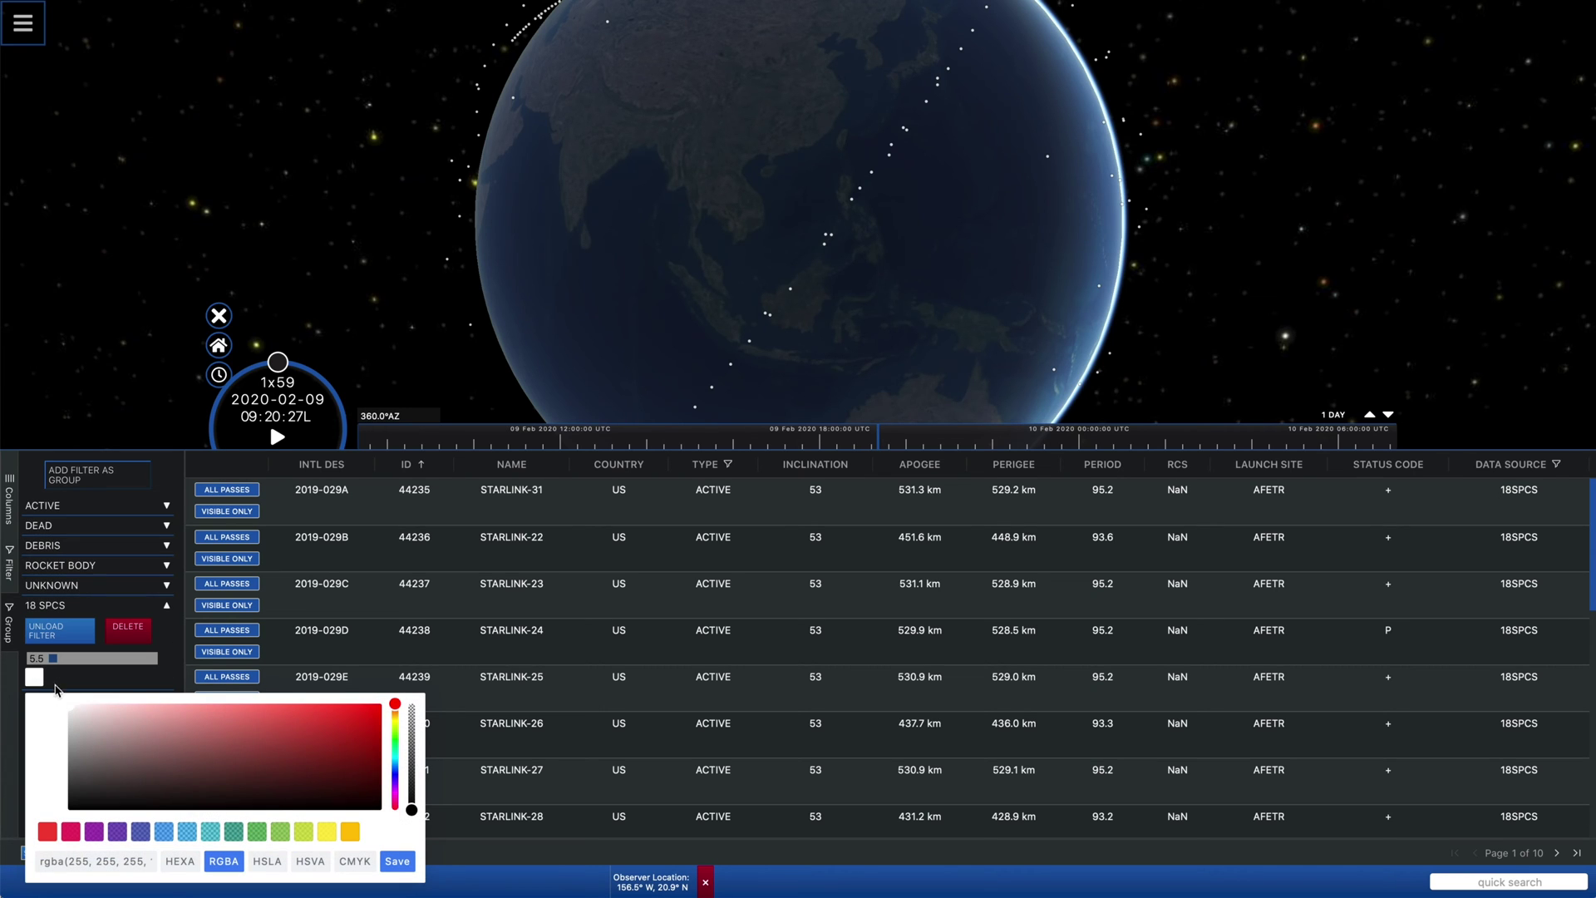
{"action": "left_click", "coordinate": [349, 833]}
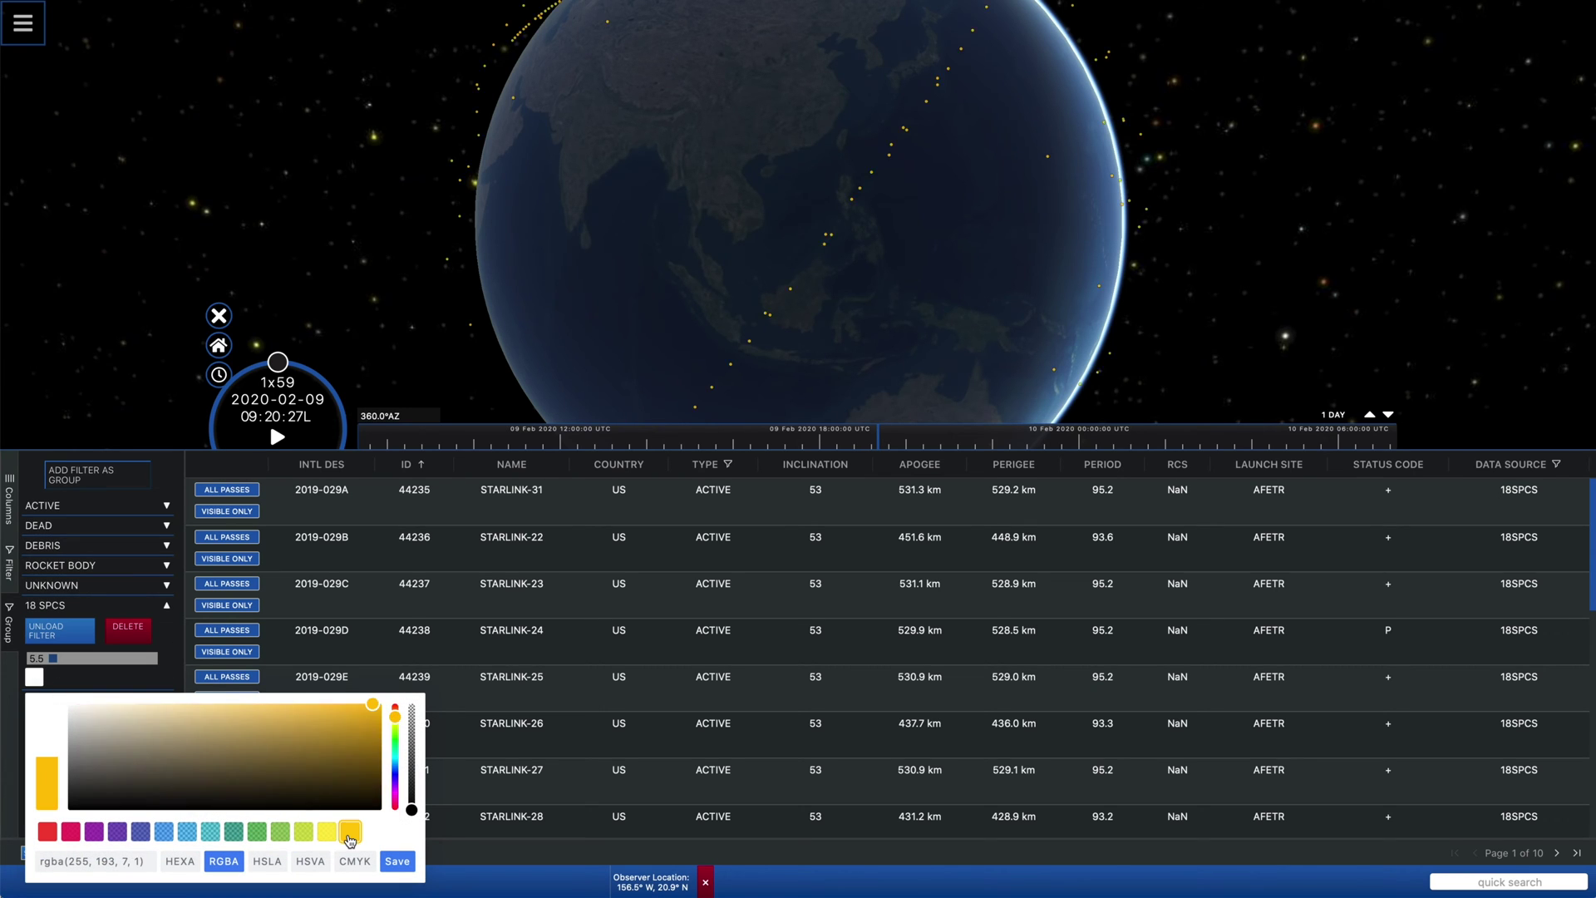
{"action": "left_click", "coordinate": [397, 861]}
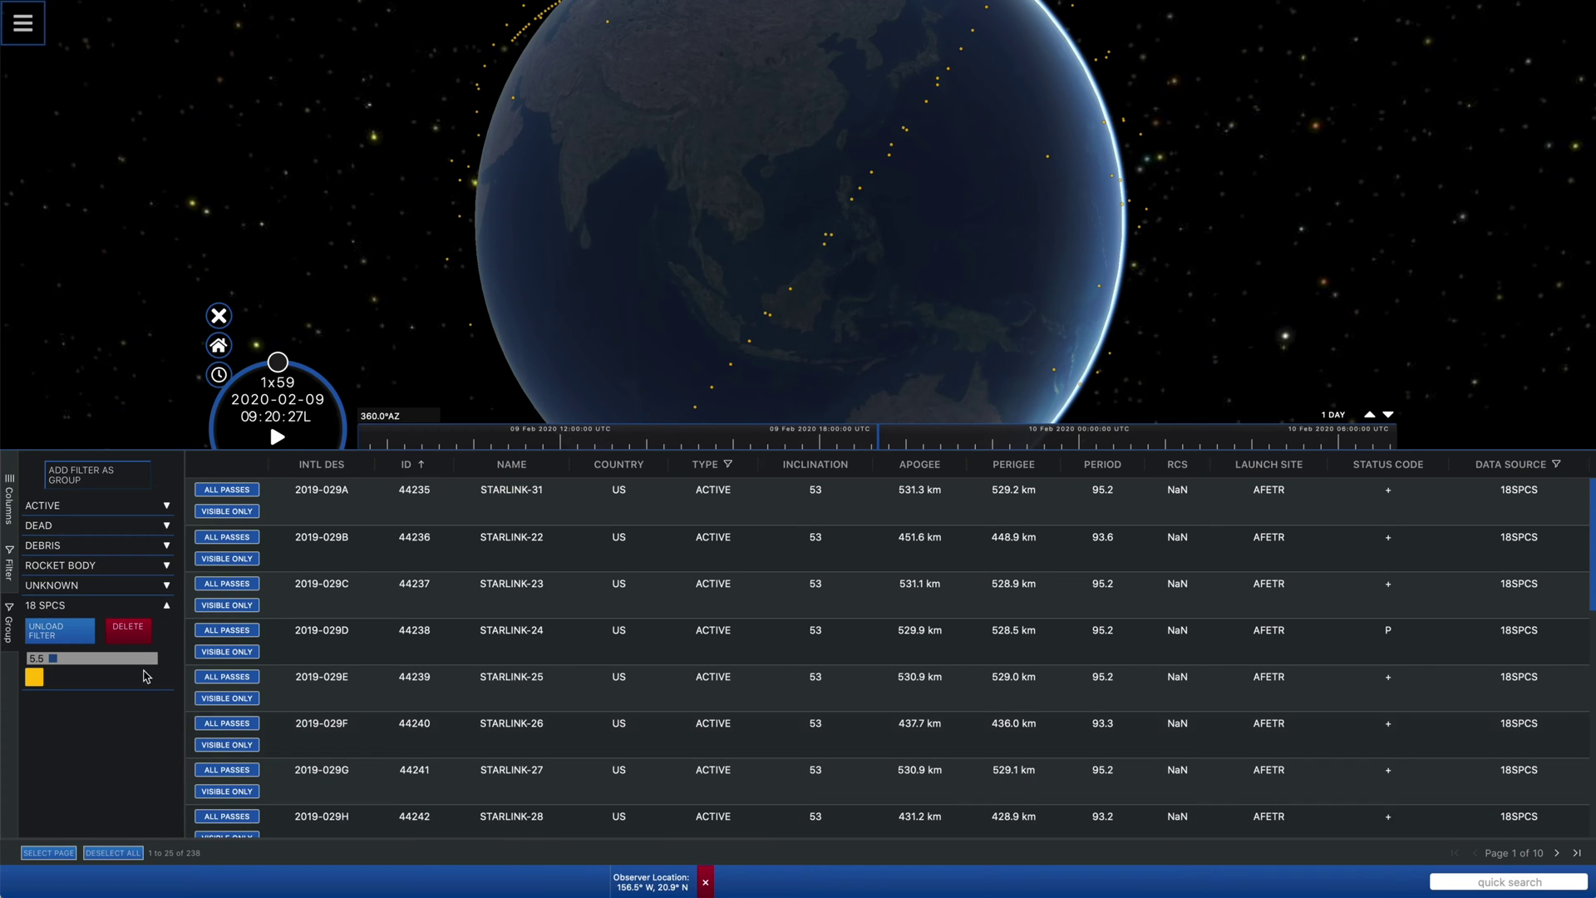
{"action": "left_click", "coordinate": [60, 631]}
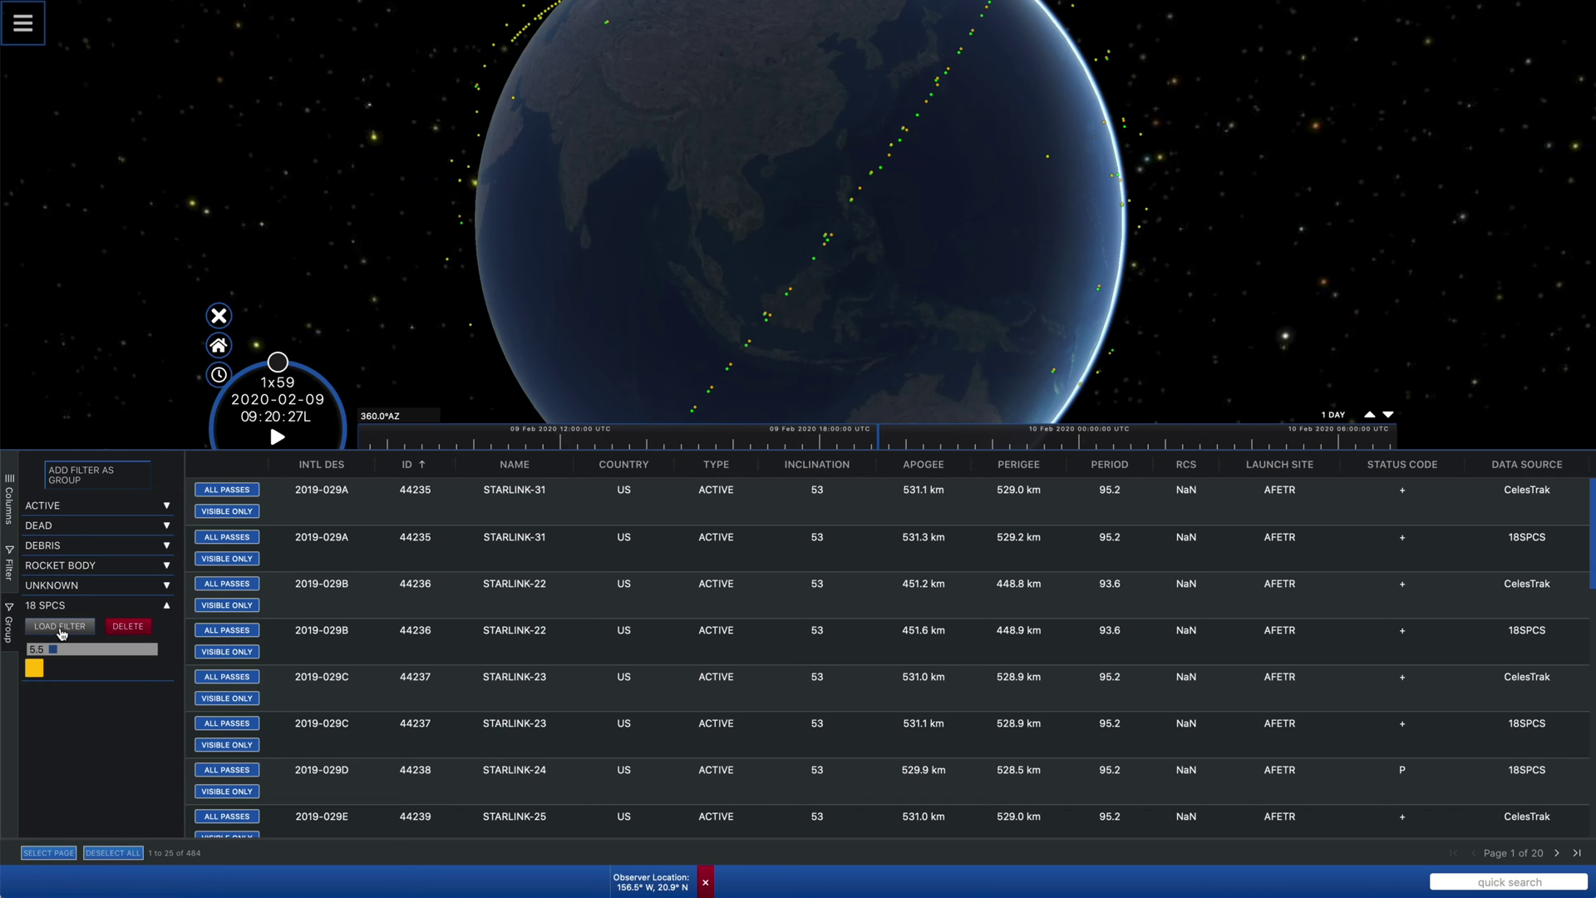
Hide the groups panel, tilt to a top-down view, zoom in, and select STARLINK-1190.
{"action": "left_click", "coordinate": [12, 625]}
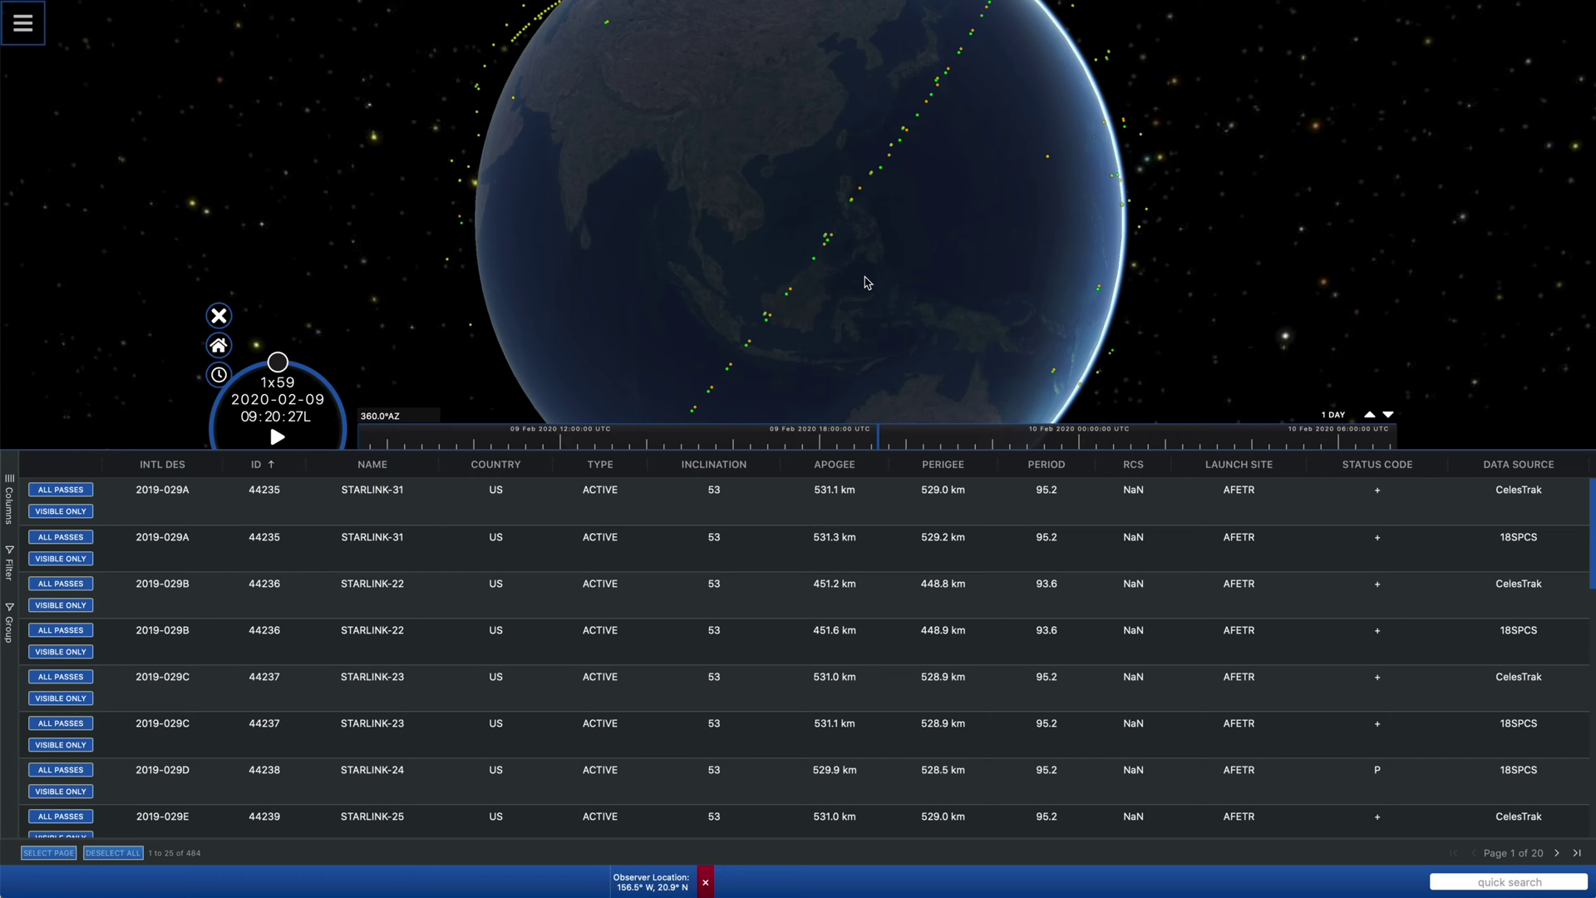
{"action": "left_click_drag", "start_coordinate": [865, 282], "coordinate": [797, 341]}
{"action": "scroll", "coordinate": [850, 230], "scroll_direction": "up", "scroll_amount": 5}
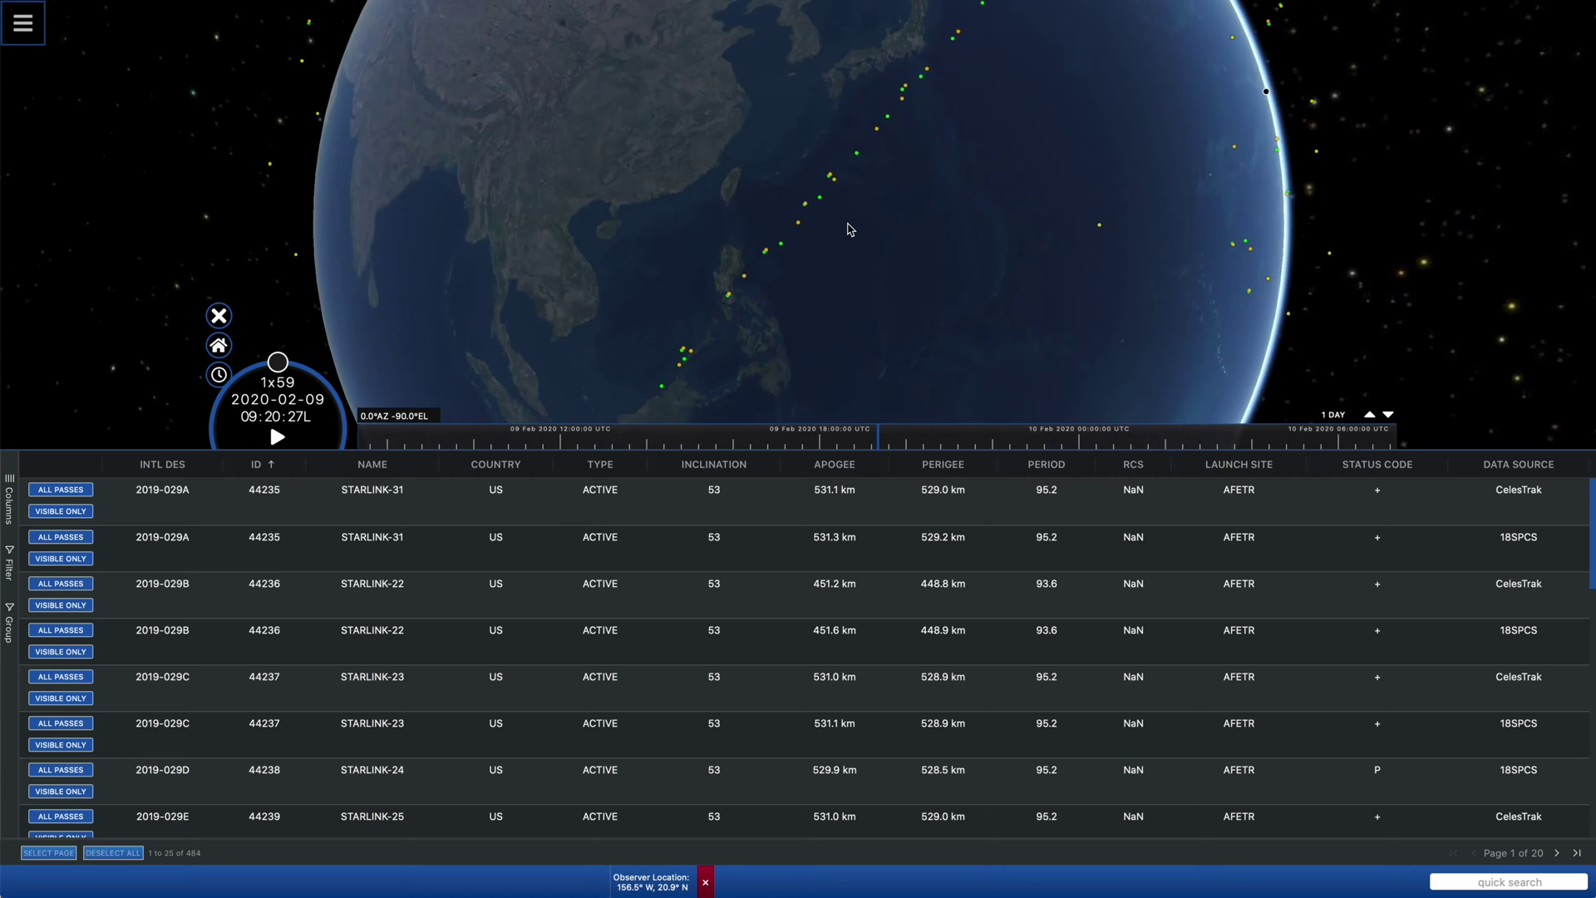
{"action": "scroll", "coordinate": [849, 230], "scroll_direction": "up", "scroll_amount": 2}
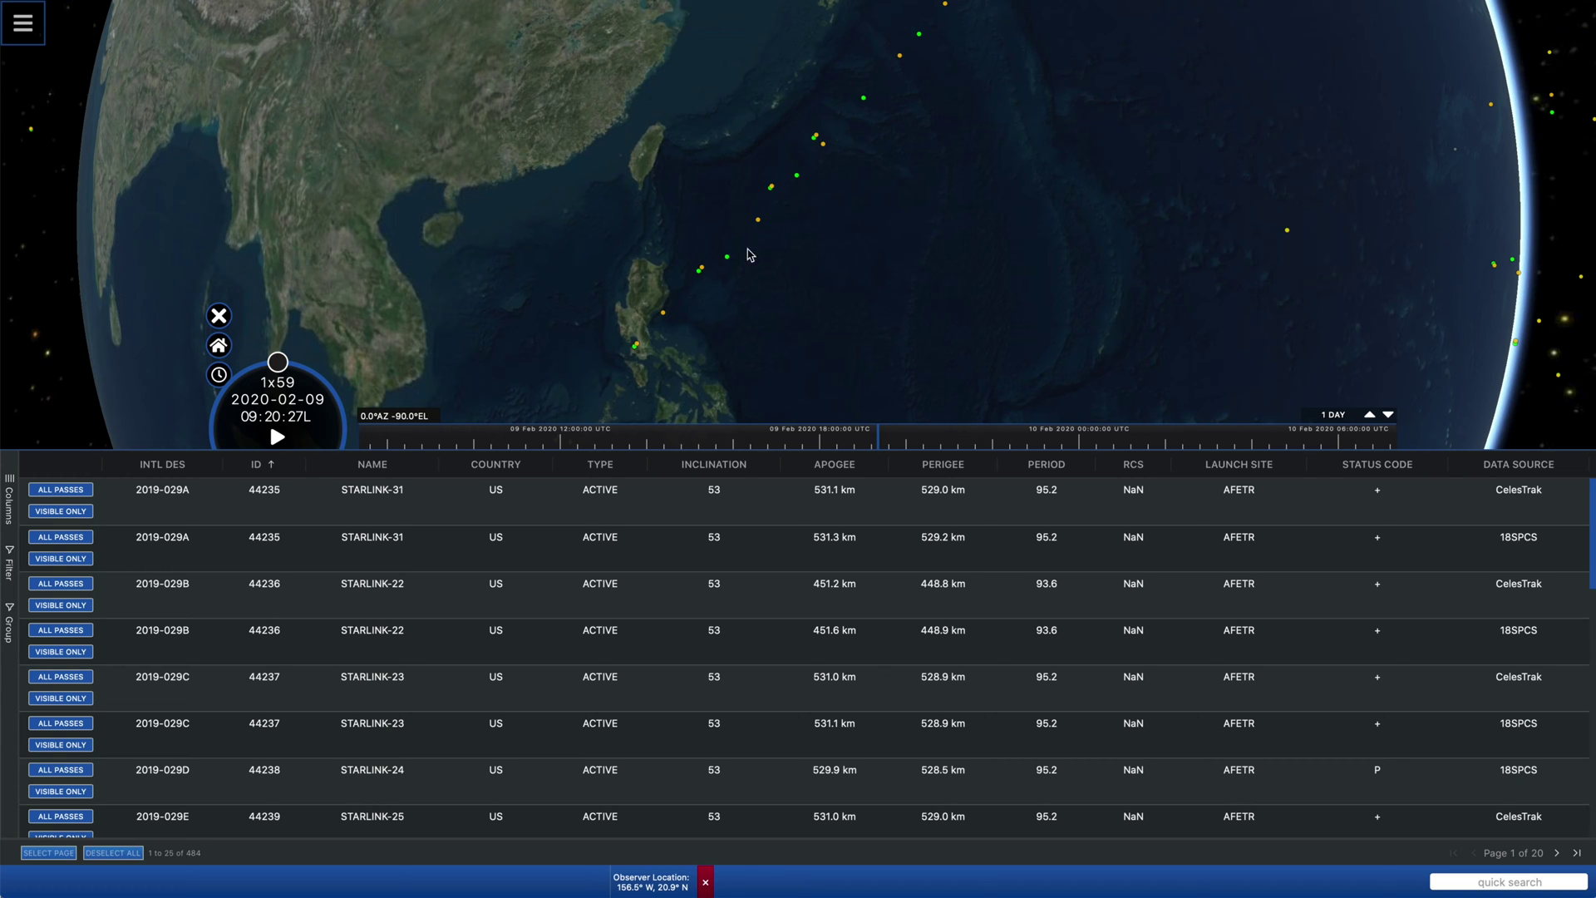
{"action": "mouse_move", "coordinate": [759, 222]}
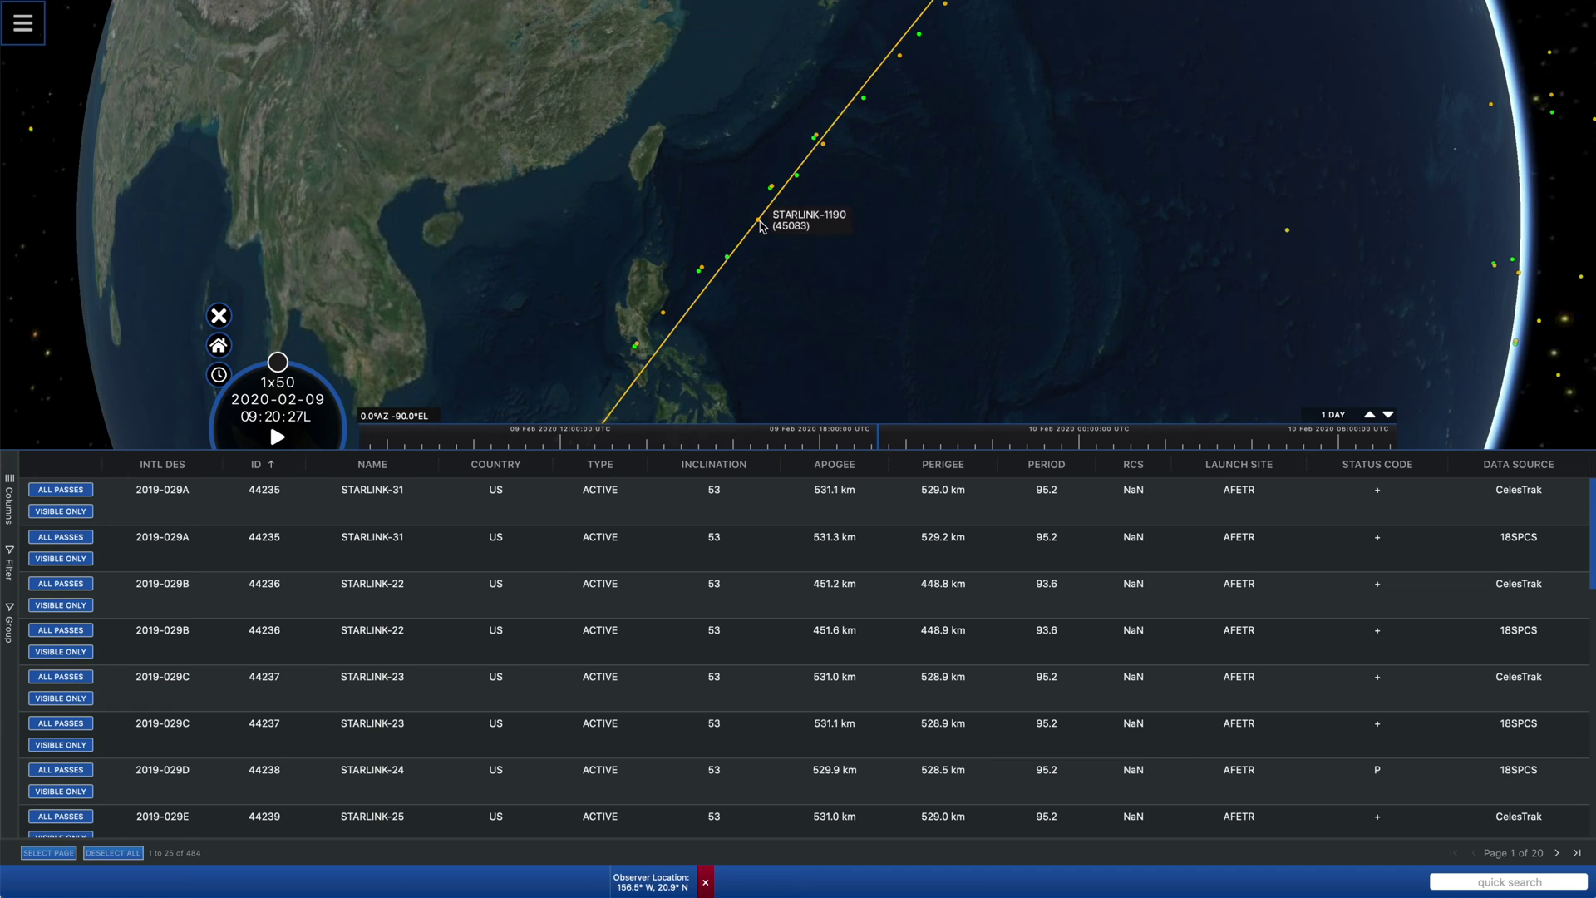
{"action": "left_click", "coordinate": [729, 259]}
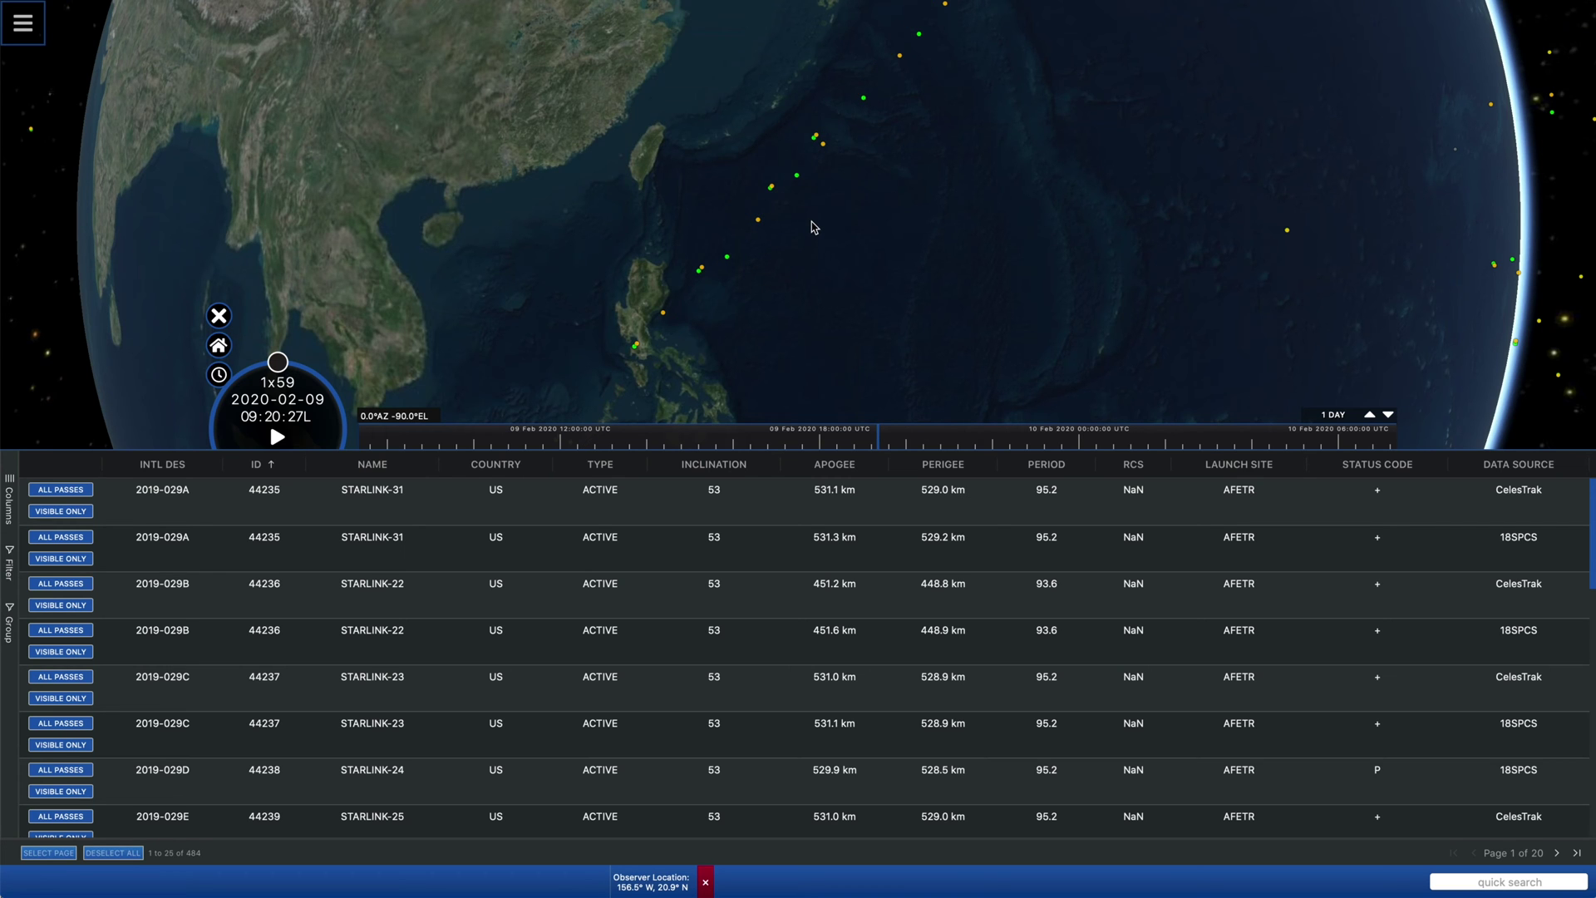
Rotate the globe to South America and zoom in on the Starlink train over the South Atlantic.
{"action": "scroll", "coordinate": [813, 226], "scroll_direction": "down", "scroll_amount": 3}
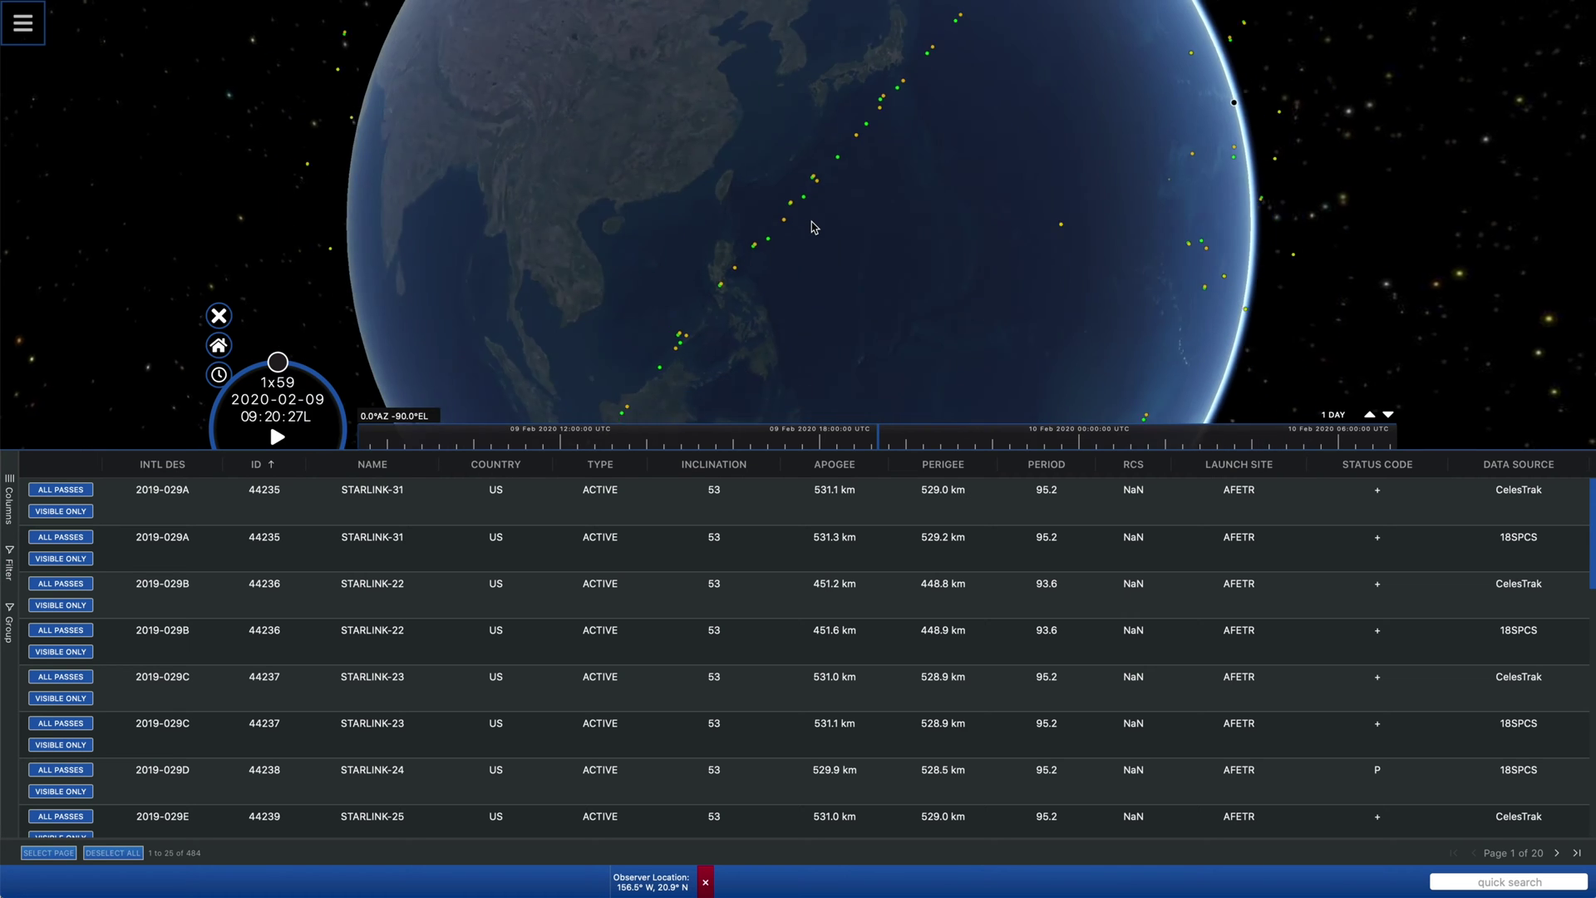
{"action": "left_click_drag", "start_coordinate": [845, 229], "coordinate": [649, 192]}
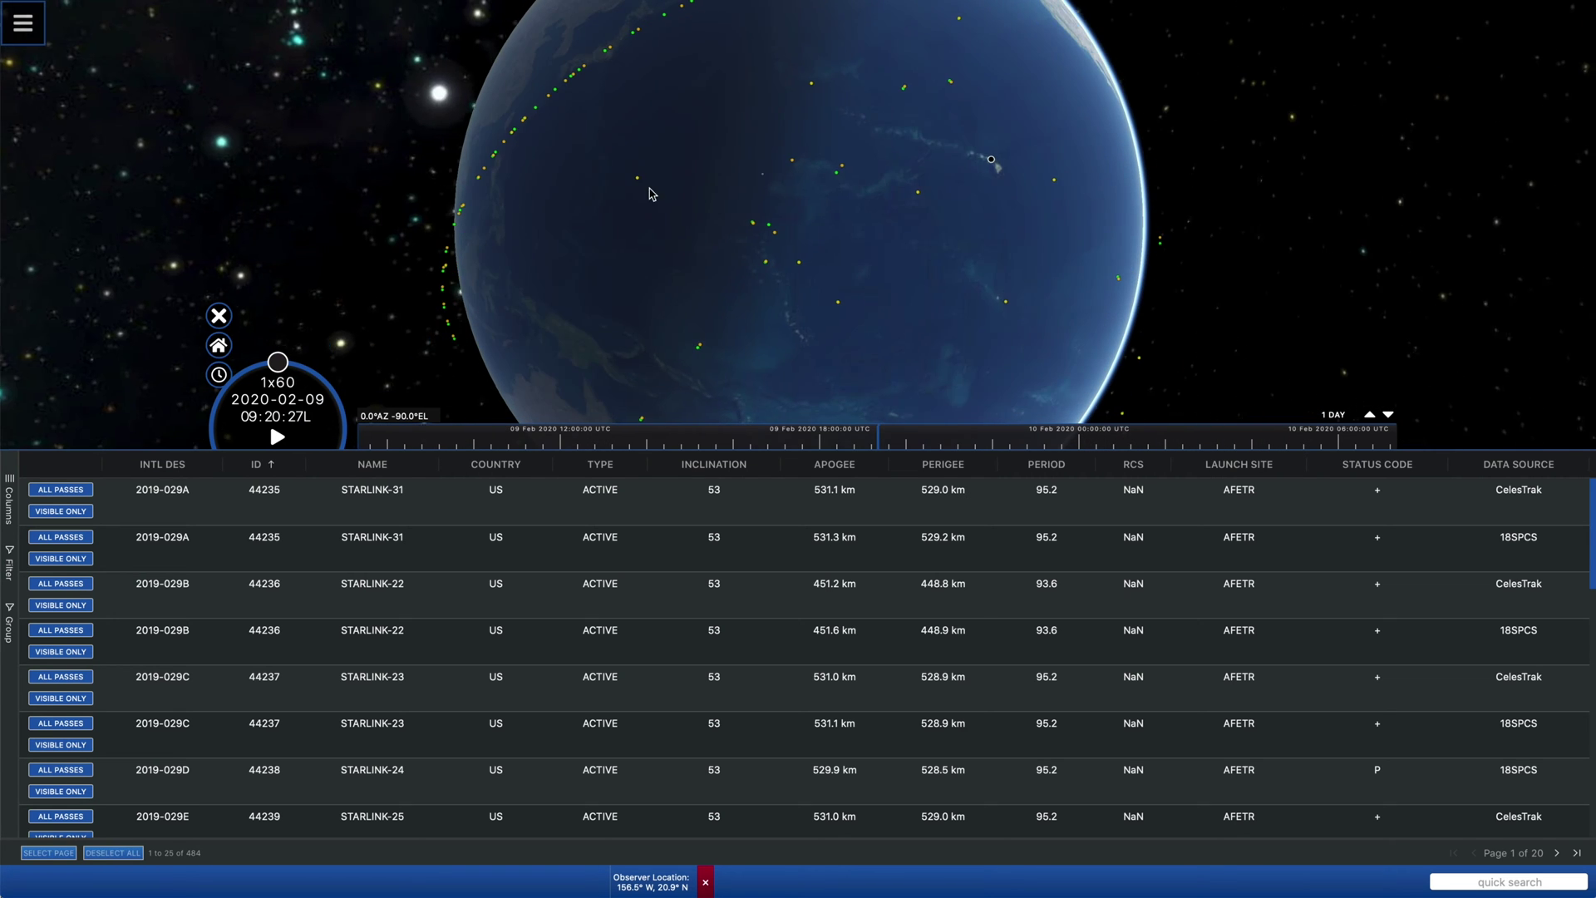
{"action": "left_click_drag", "start_coordinate": [830, 199], "coordinate": [676, 165]}
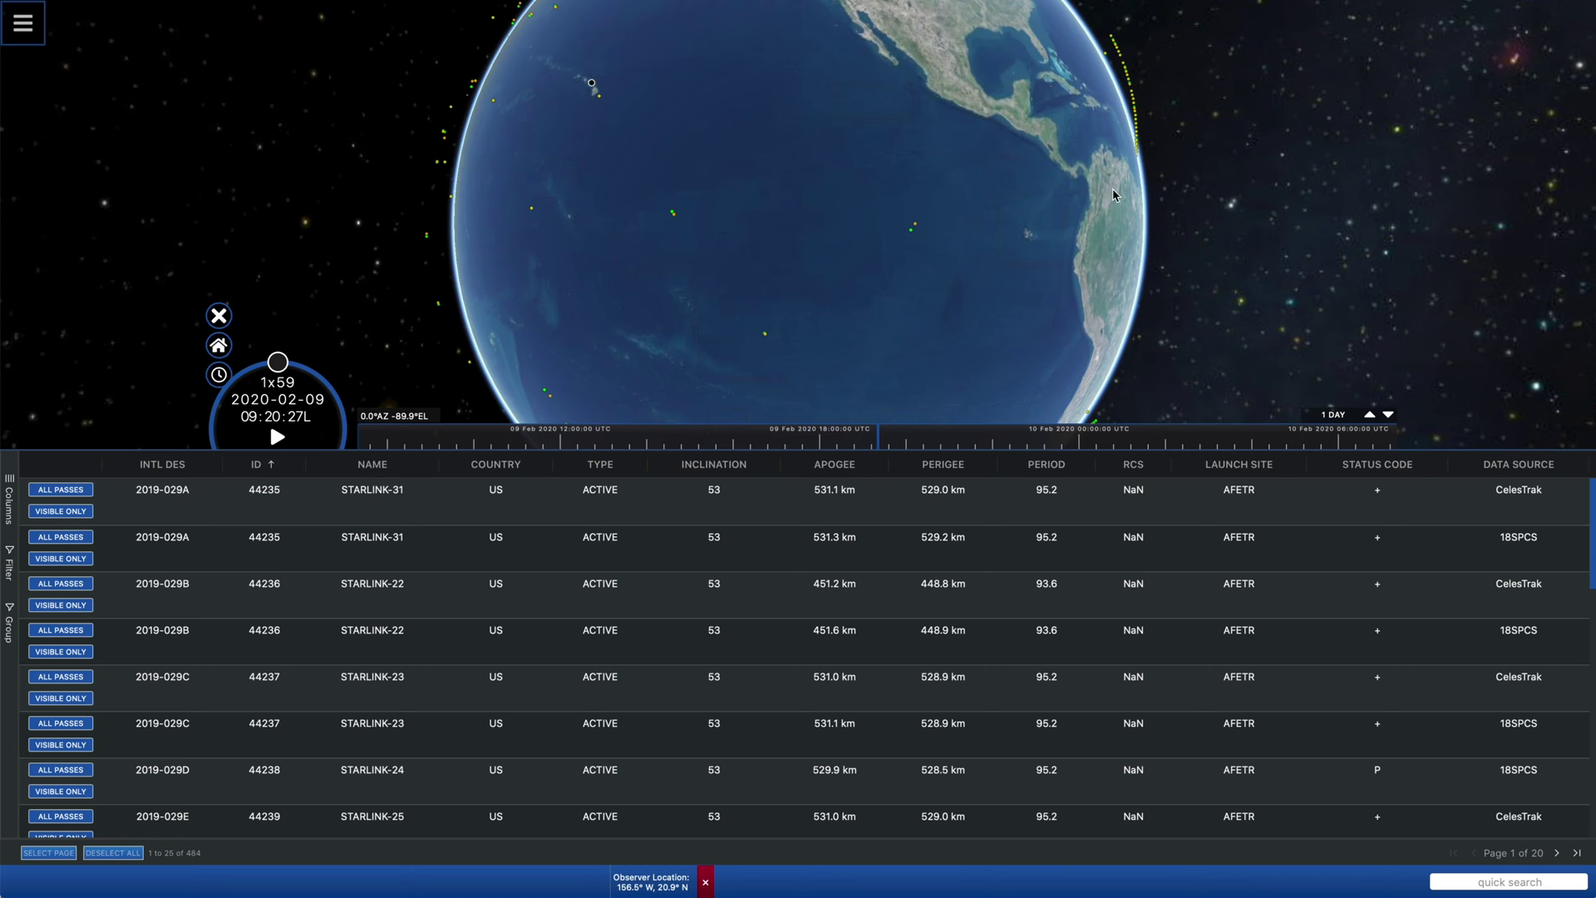
{"action": "left_click_drag", "start_coordinate": [1114, 195], "coordinate": [699, 184]}
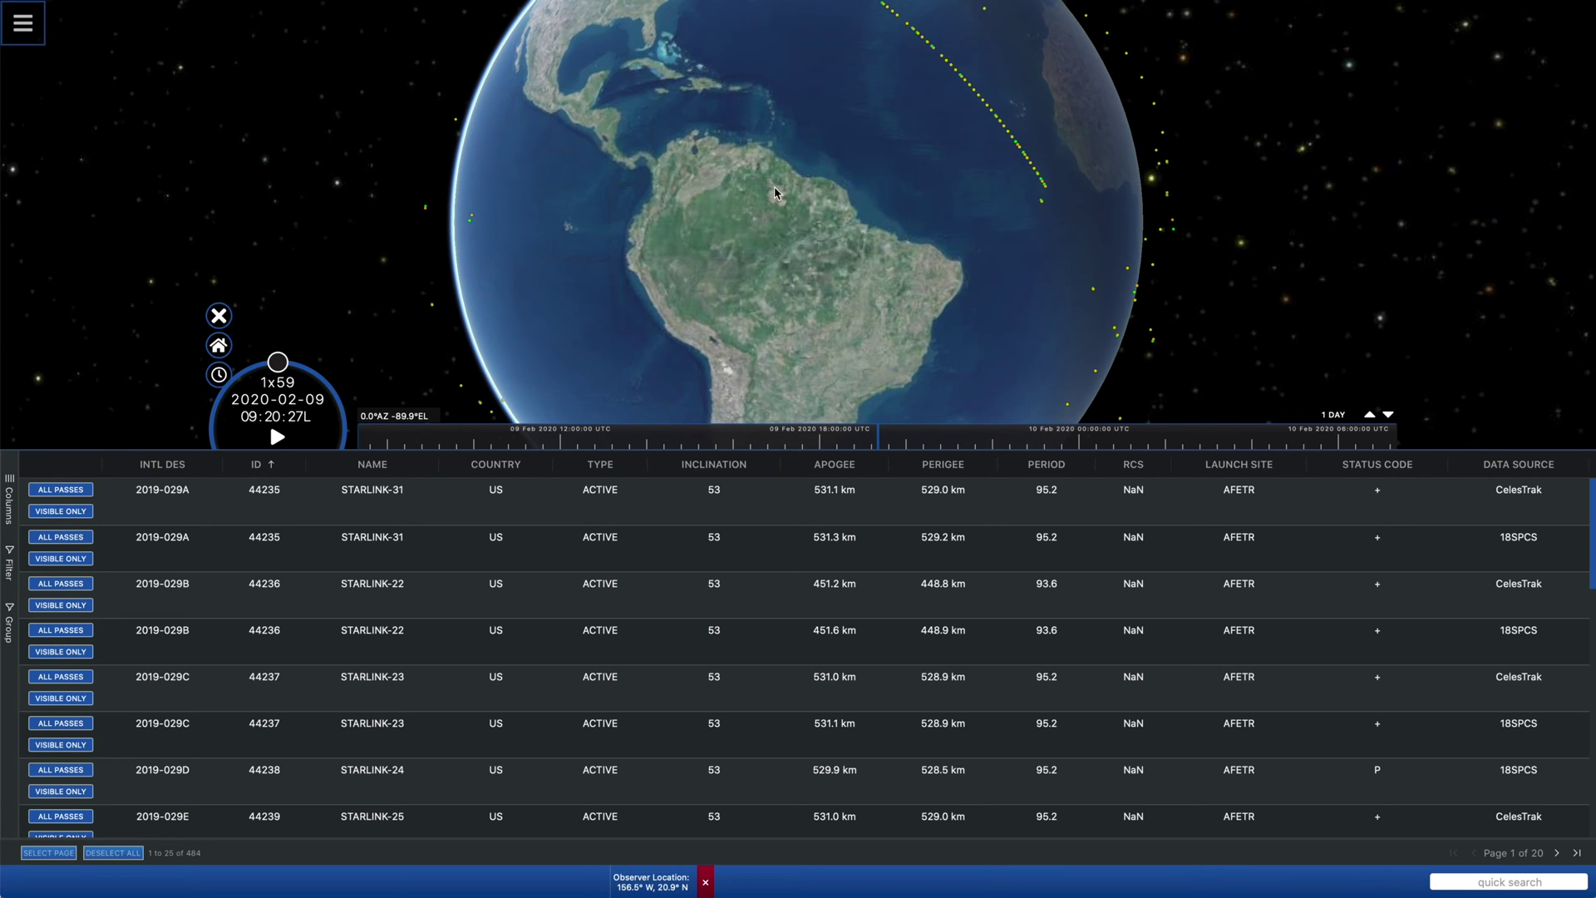
{"action": "scroll", "coordinate": [774, 193], "scroll_direction": "down", "scroll_amount": 3}
{"action": "left_click_drag", "start_coordinate": [929, 236], "coordinate": [821, 88]}
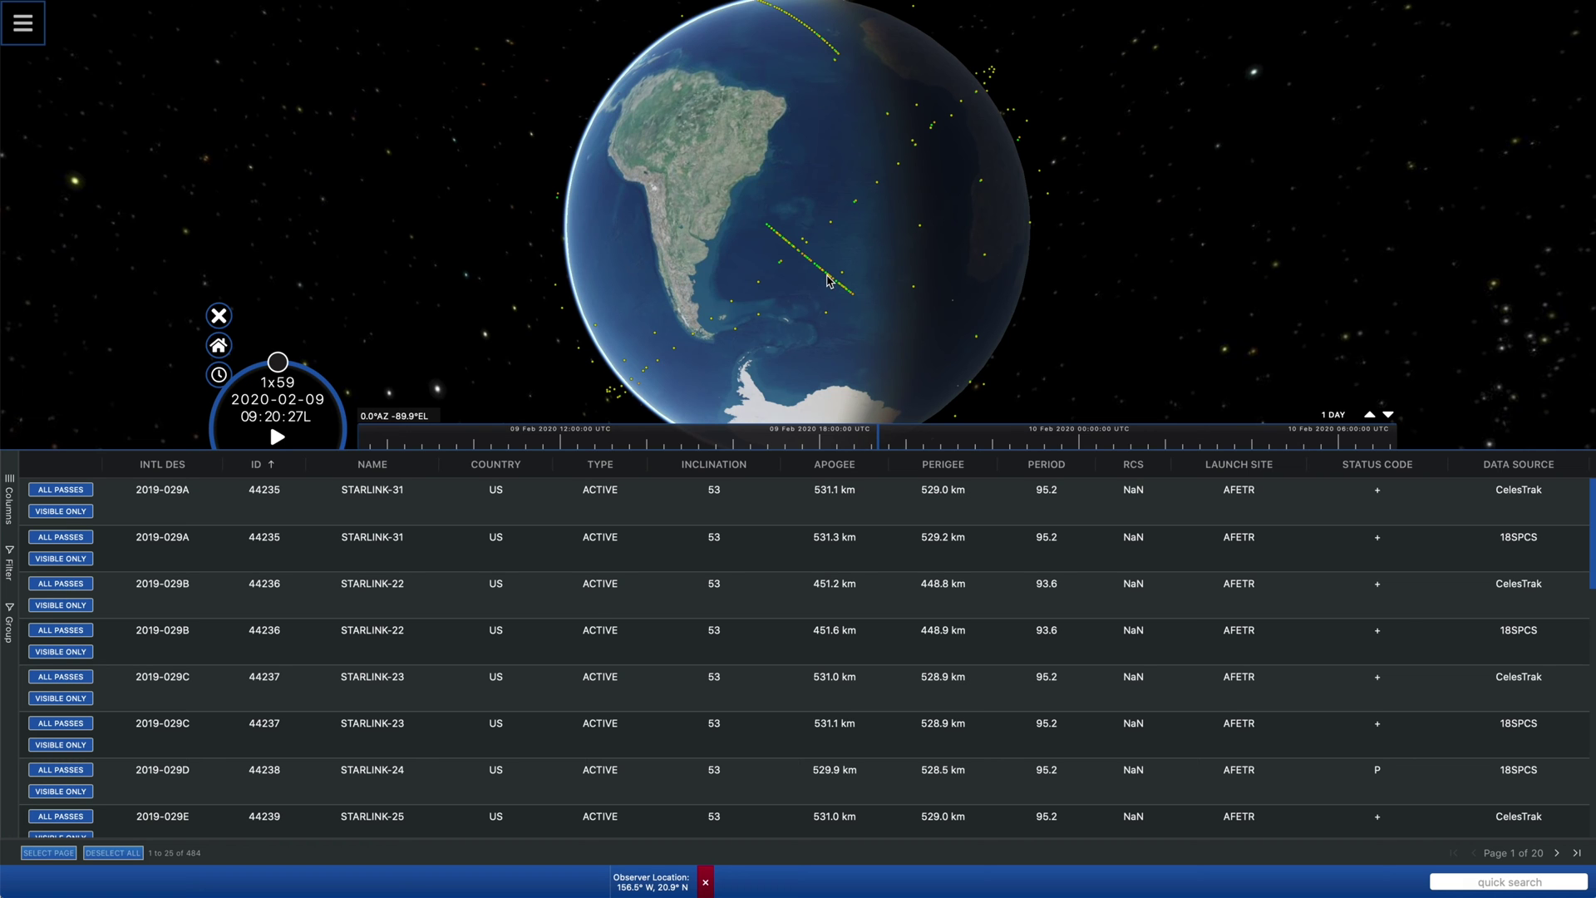
{"action": "mouse_move", "coordinate": [826, 277]}
{"action": "scroll", "coordinate": [826, 277], "scroll_direction": "up", "scroll_amount": 5}
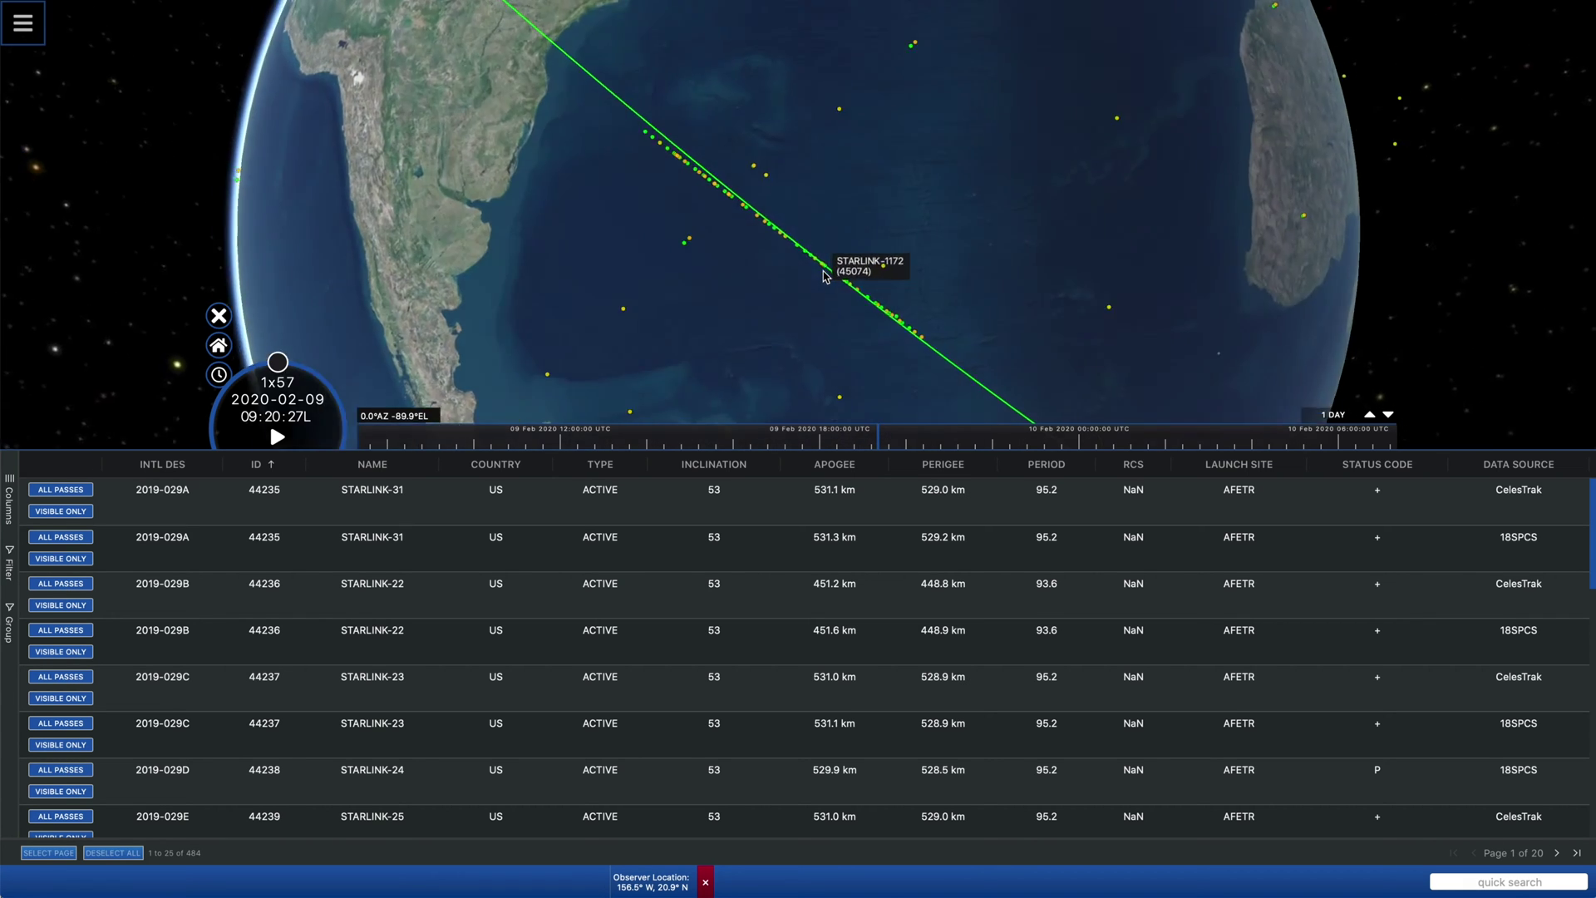
{"action": "scroll", "coordinate": [825, 277], "scroll_direction": "up", "scroll_amount": 3}
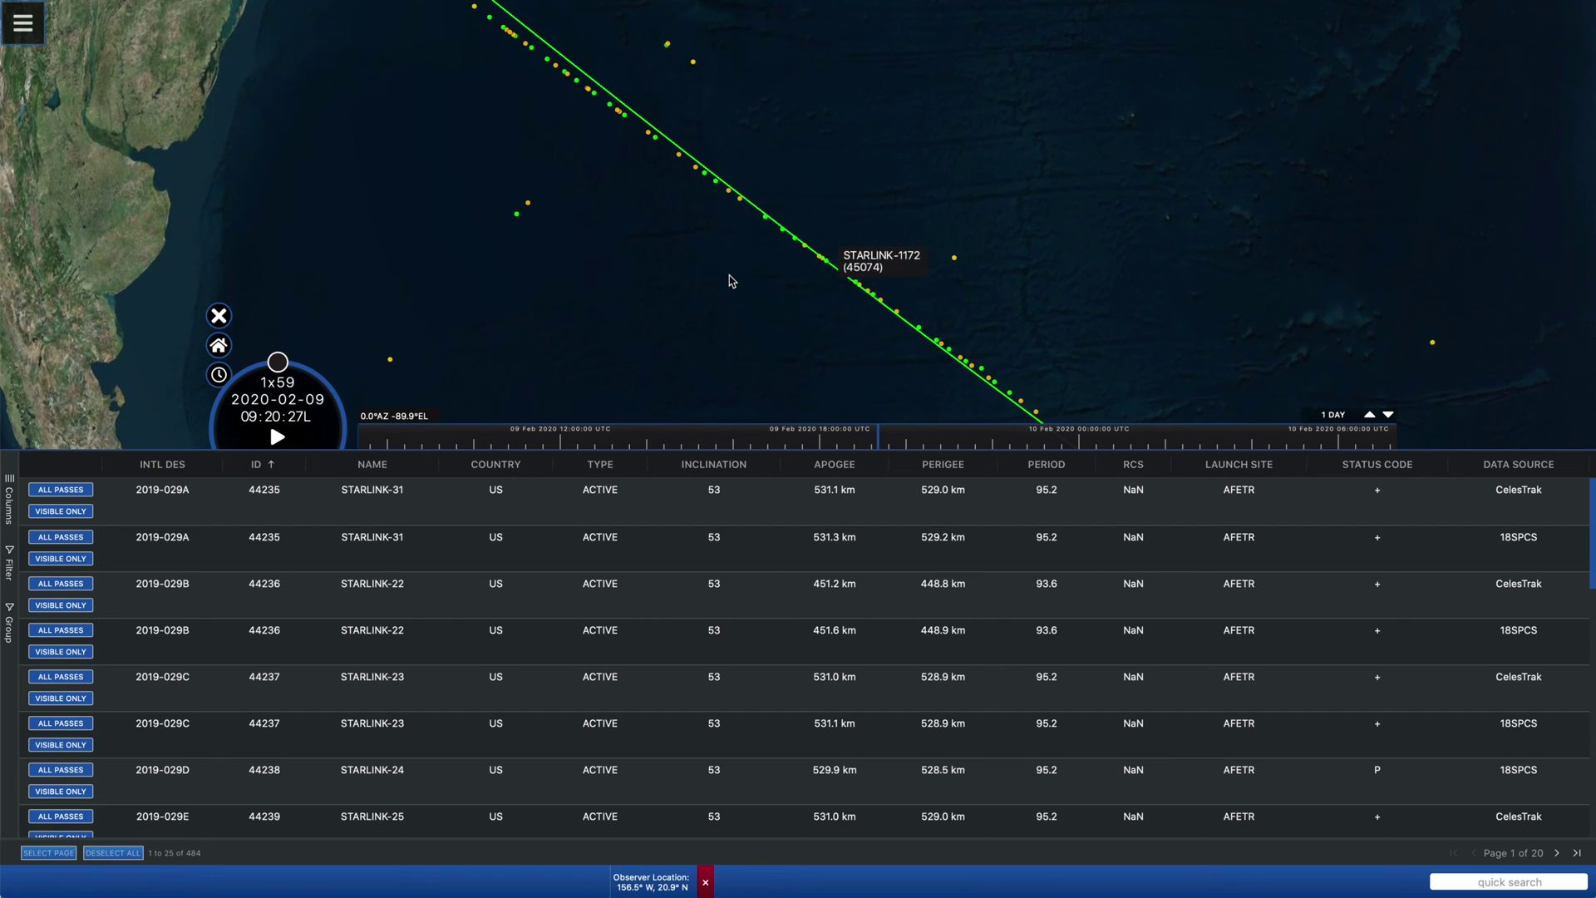
Select STARLINK-1168 (45072) to draw its orbit track, and close the satellite table.
{"action": "left_click", "coordinate": [804, 250]}
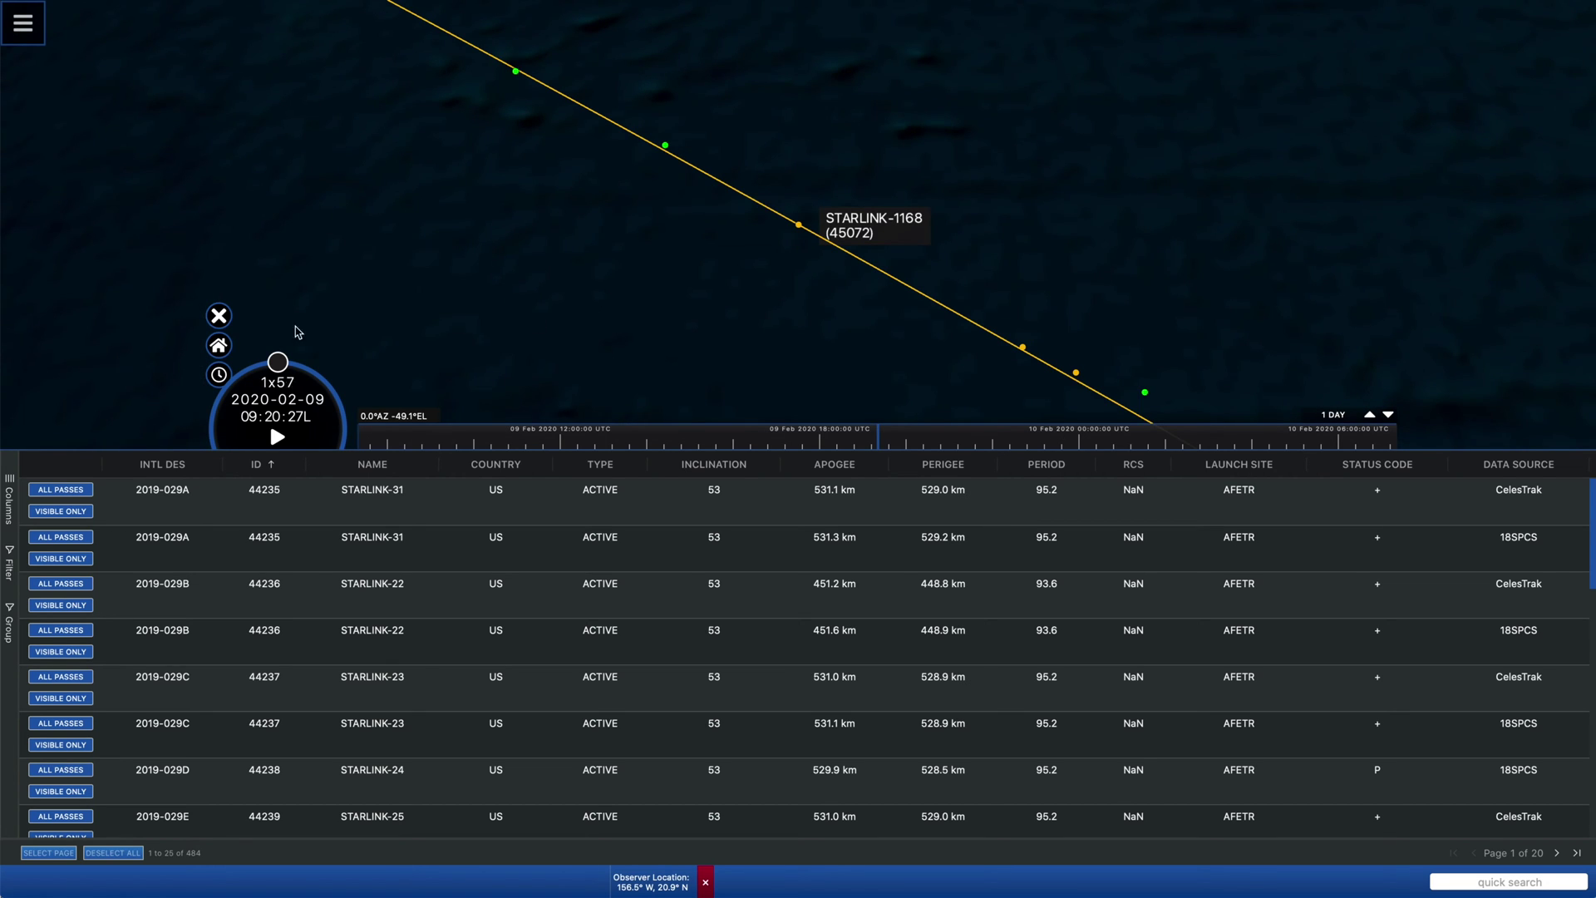
{"action": "left_click", "coordinate": [220, 316]}
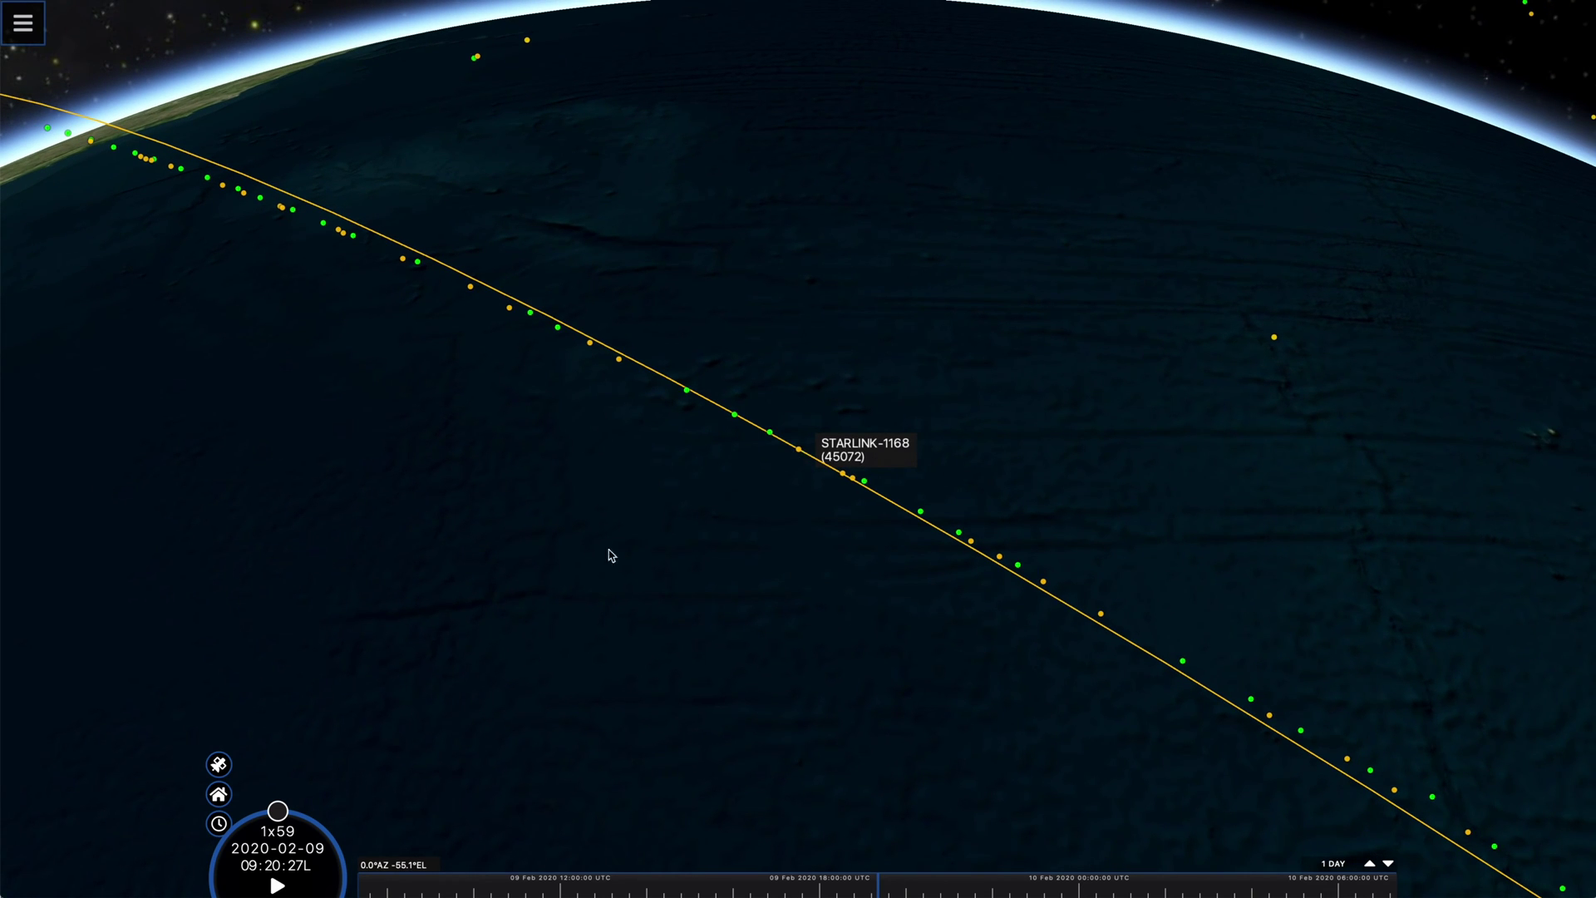
Run the simulation fast-forward, reset it to current time at 1x, and reopen the satellite table.
{"action": "left_click", "coordinate": [277, 886]}
{"action": "left_click_drag", "start_coordinate": [280, 815], "coordinate": [337, 862]}
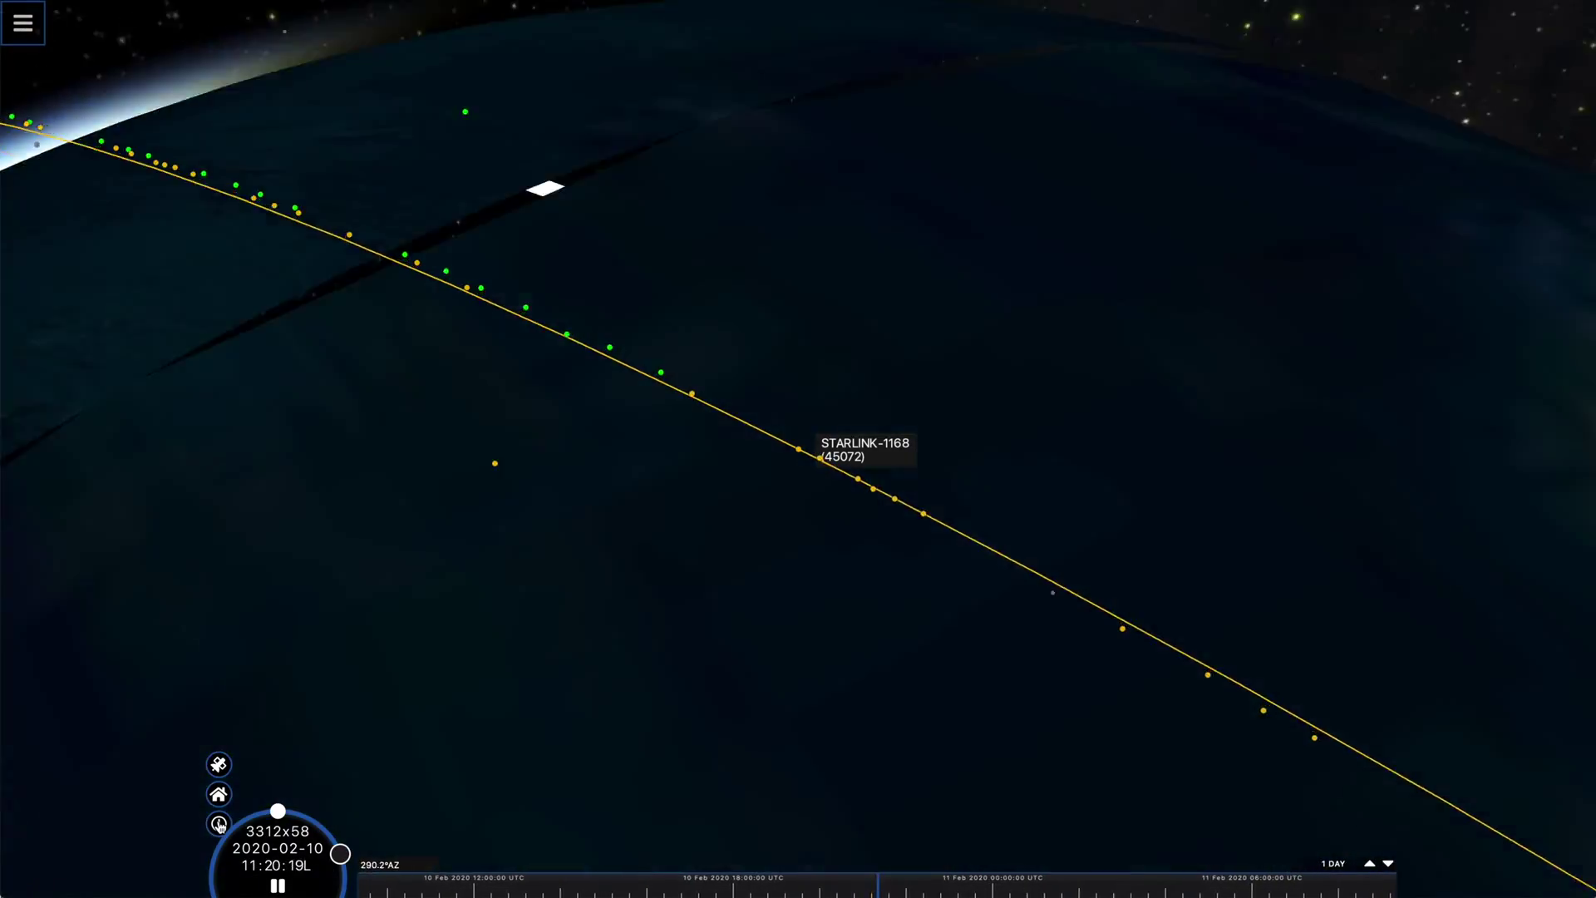
{"action": "left_click", "coordinate": [219, 823]}
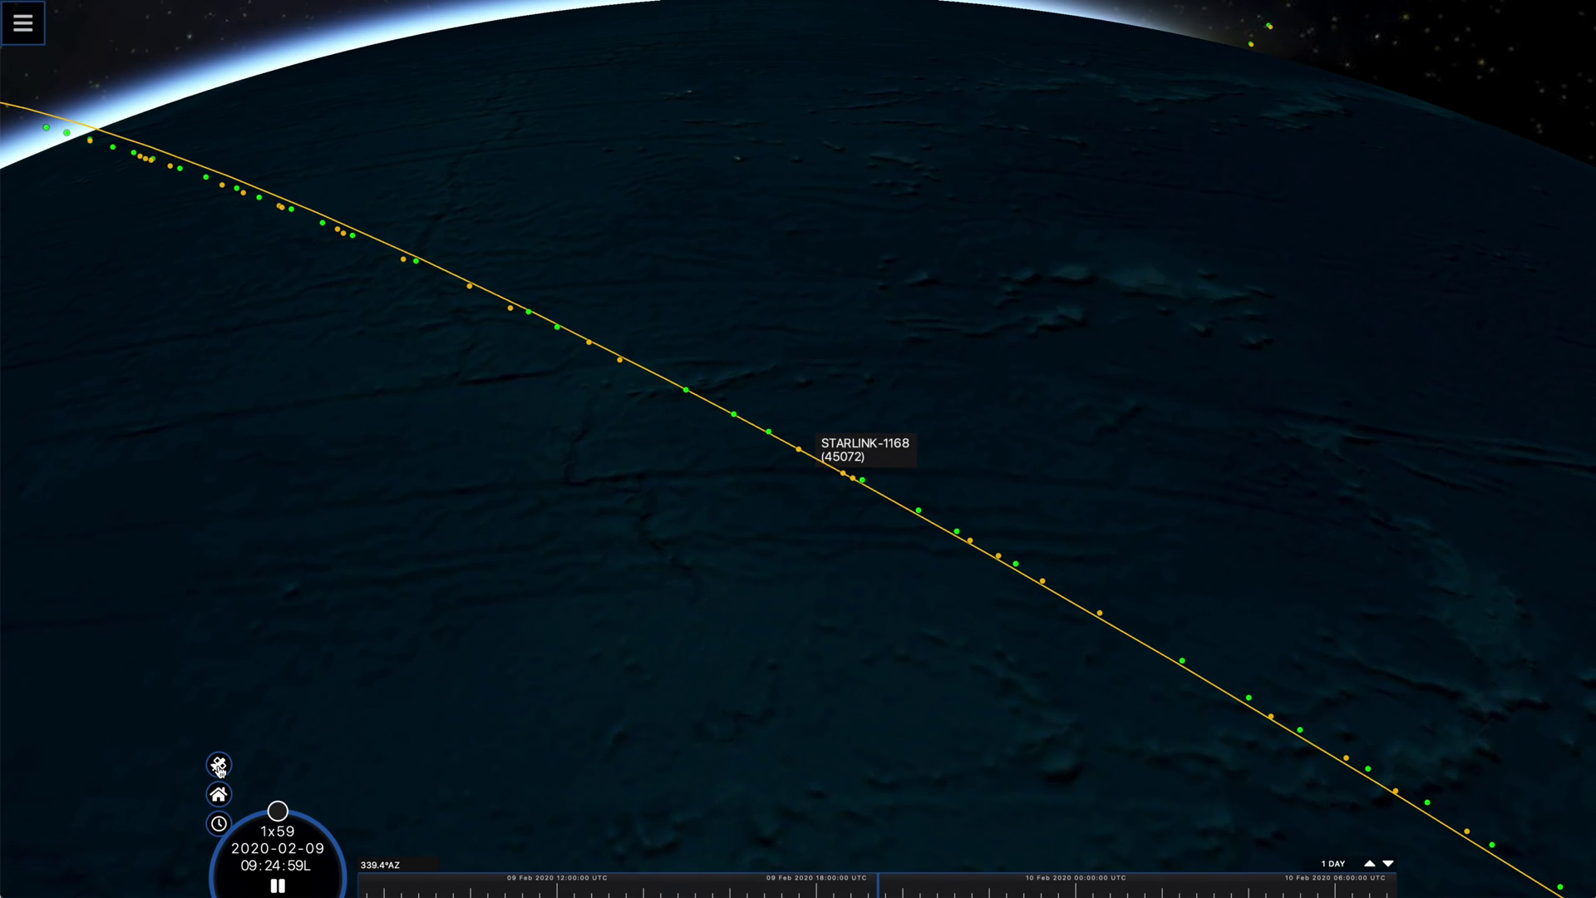
{"action": "left_click", "coordinate": [218, 764]}
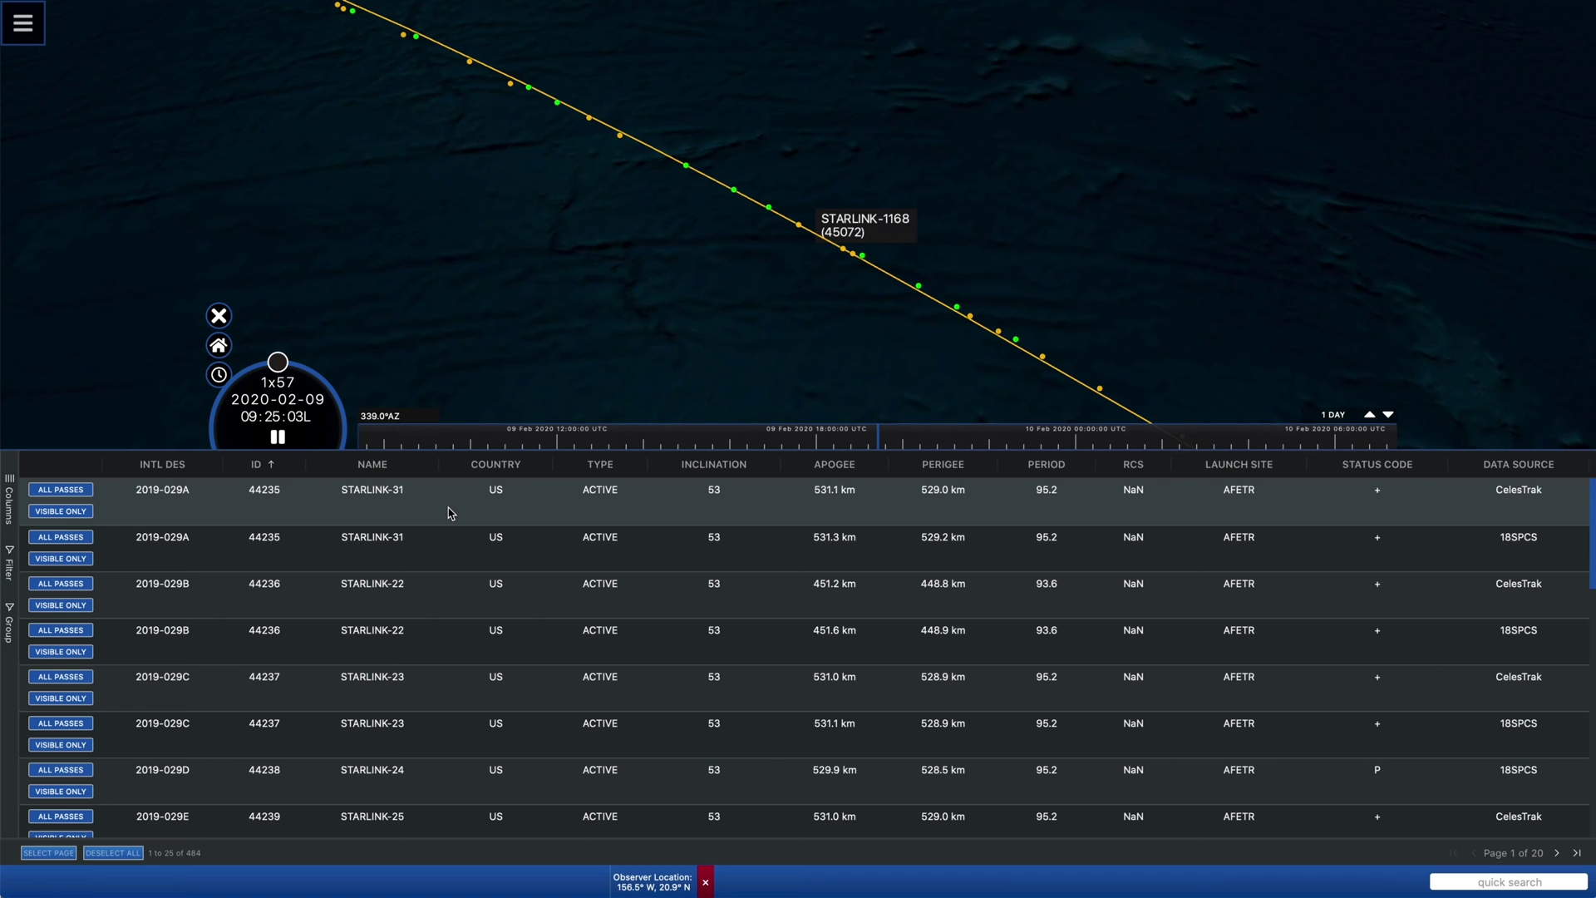
Search for '2020-006' to narrow the table to 124 objects, leaving the NAME sort cleared.
{"action": "left_click", "coordinate": [1500, 883]}
{"action": "type", "text": "2020"}
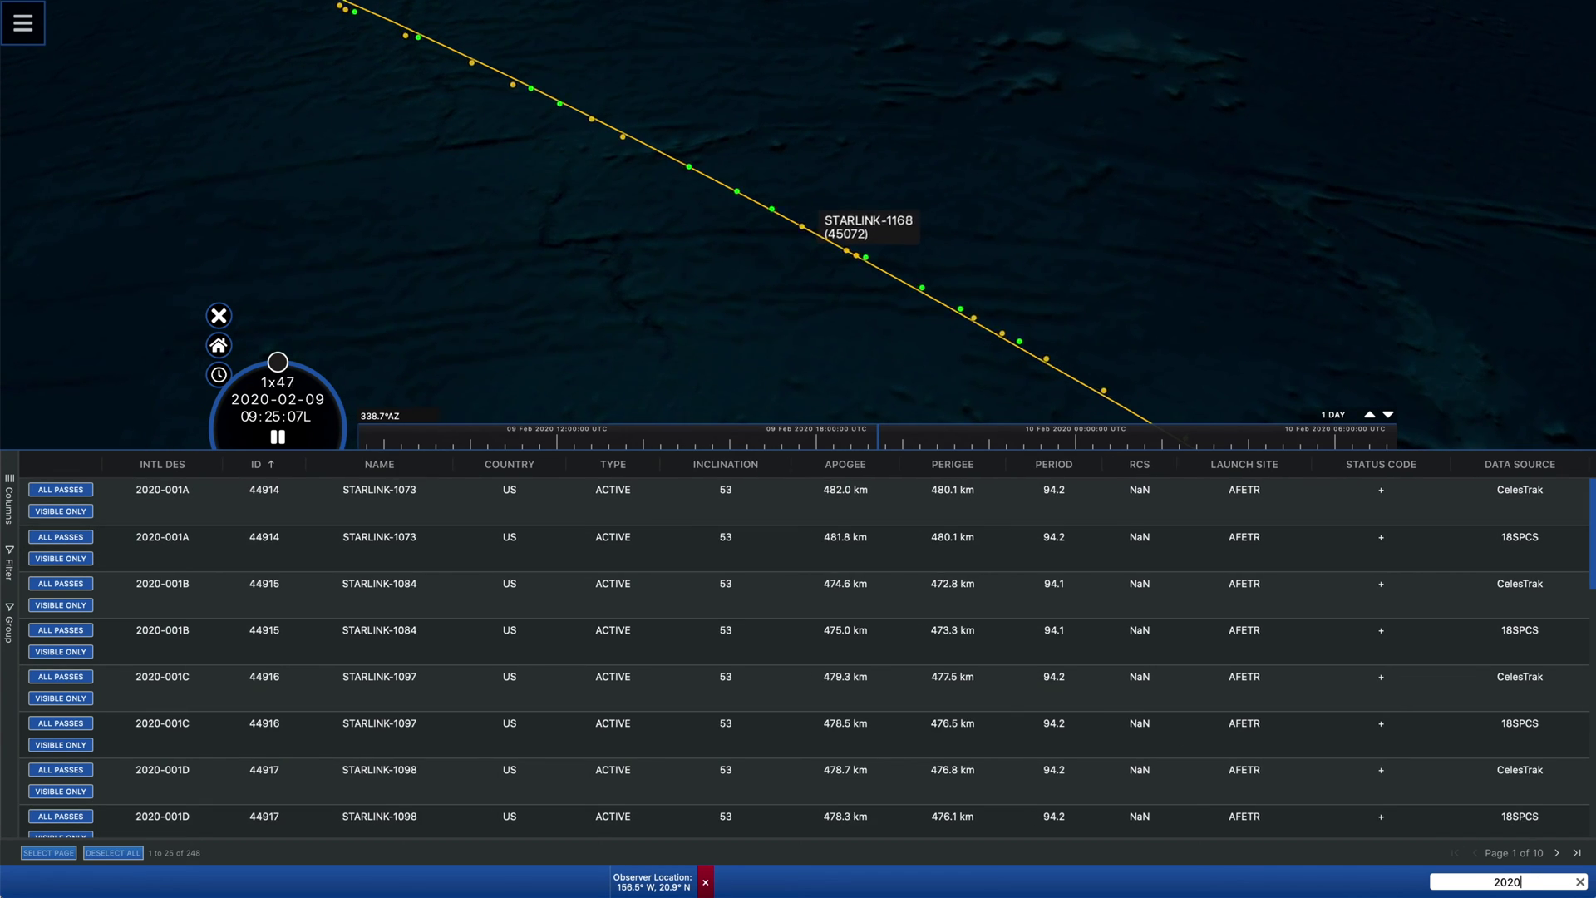
{"action": "type", "text": "-006"}
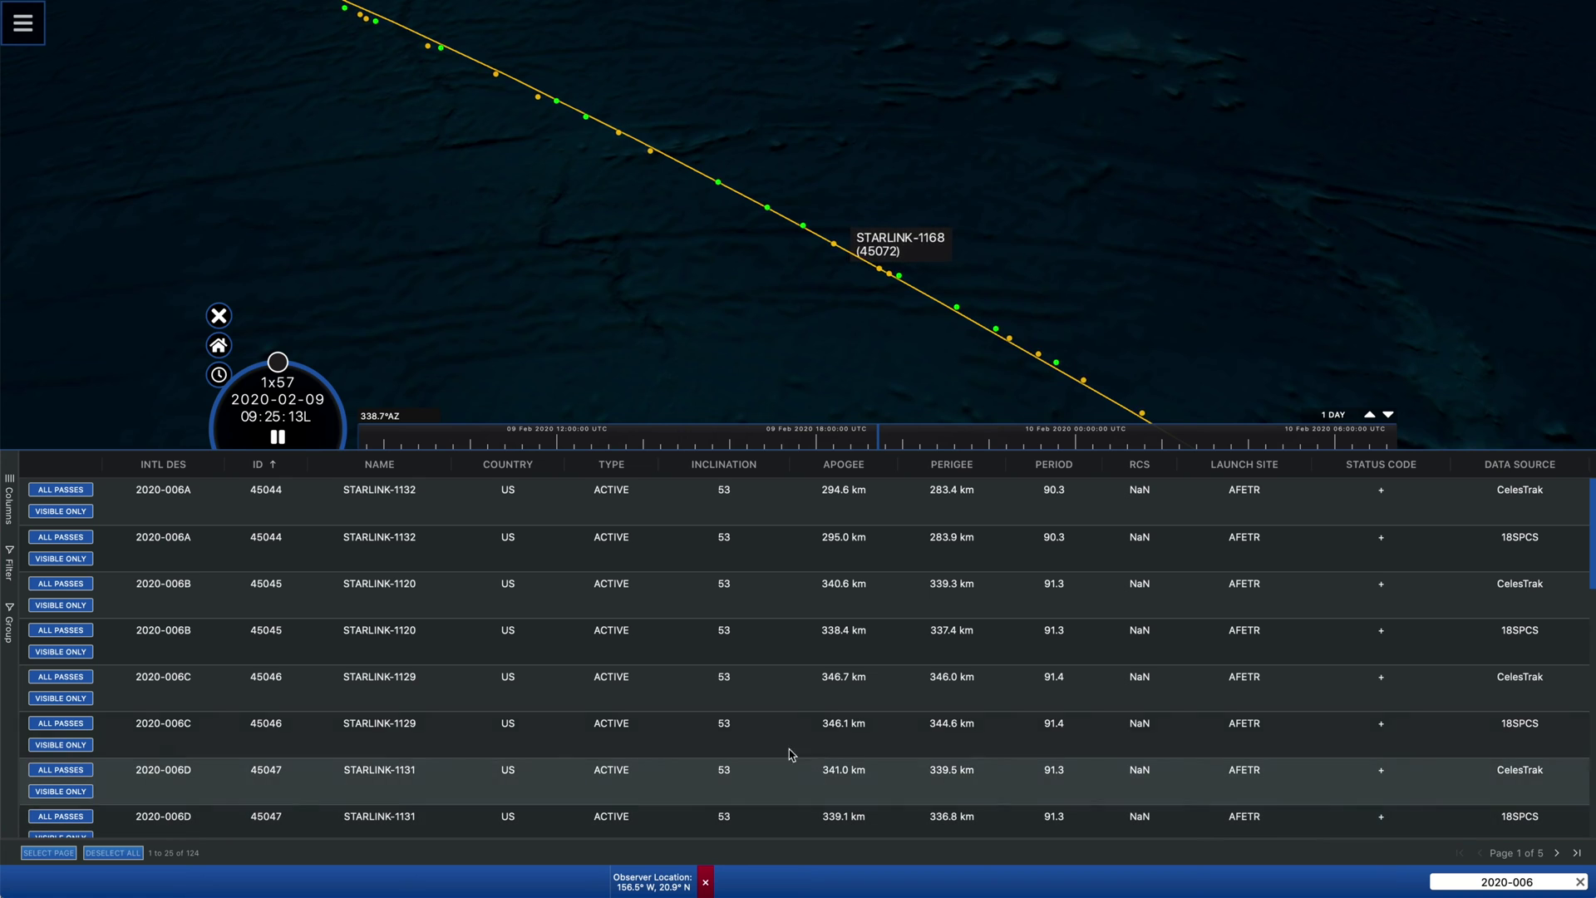
{"action": "left_click", "coordinate": [394, 469]}
{"action": "left_click", "coordinate": [396, 471]}
{"action": "left_click", "coordinate": [395, 470]}
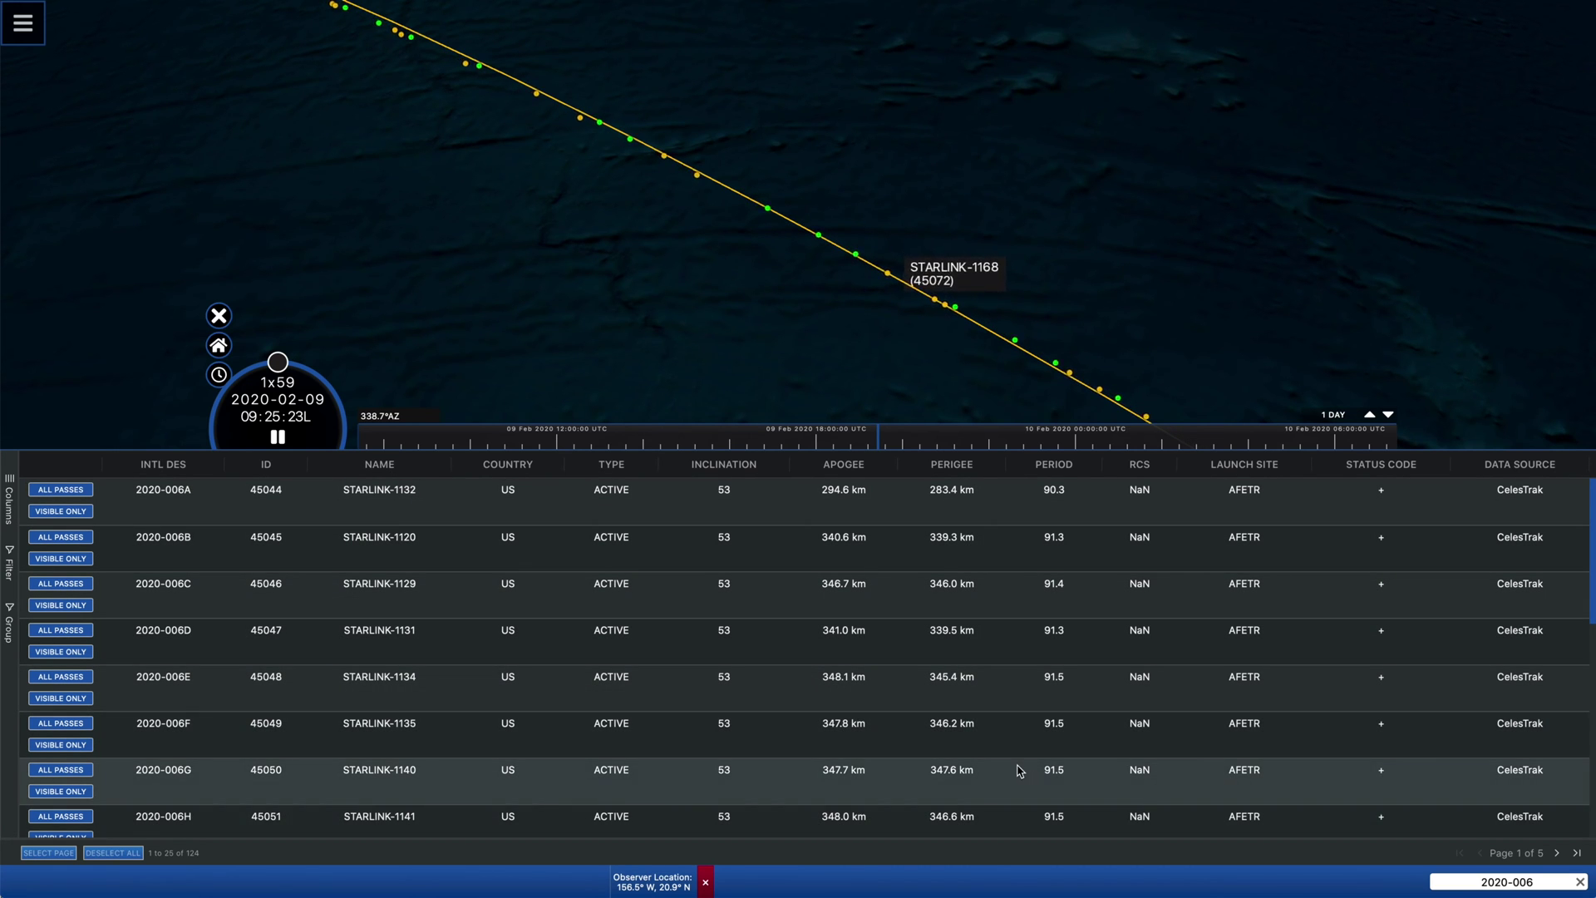
Sort the 2020-006 objects by name ascending and scroll down toward the STARLINK-1139 row.
{"action": "scroll", "coordinate": [1020, 771], "scroll_direction": "down", "scroll_amount": 1}
{"action": "scroll", "coordinate": [1020, 771], "scroll_direction": "up", "scroll_amount": 1}
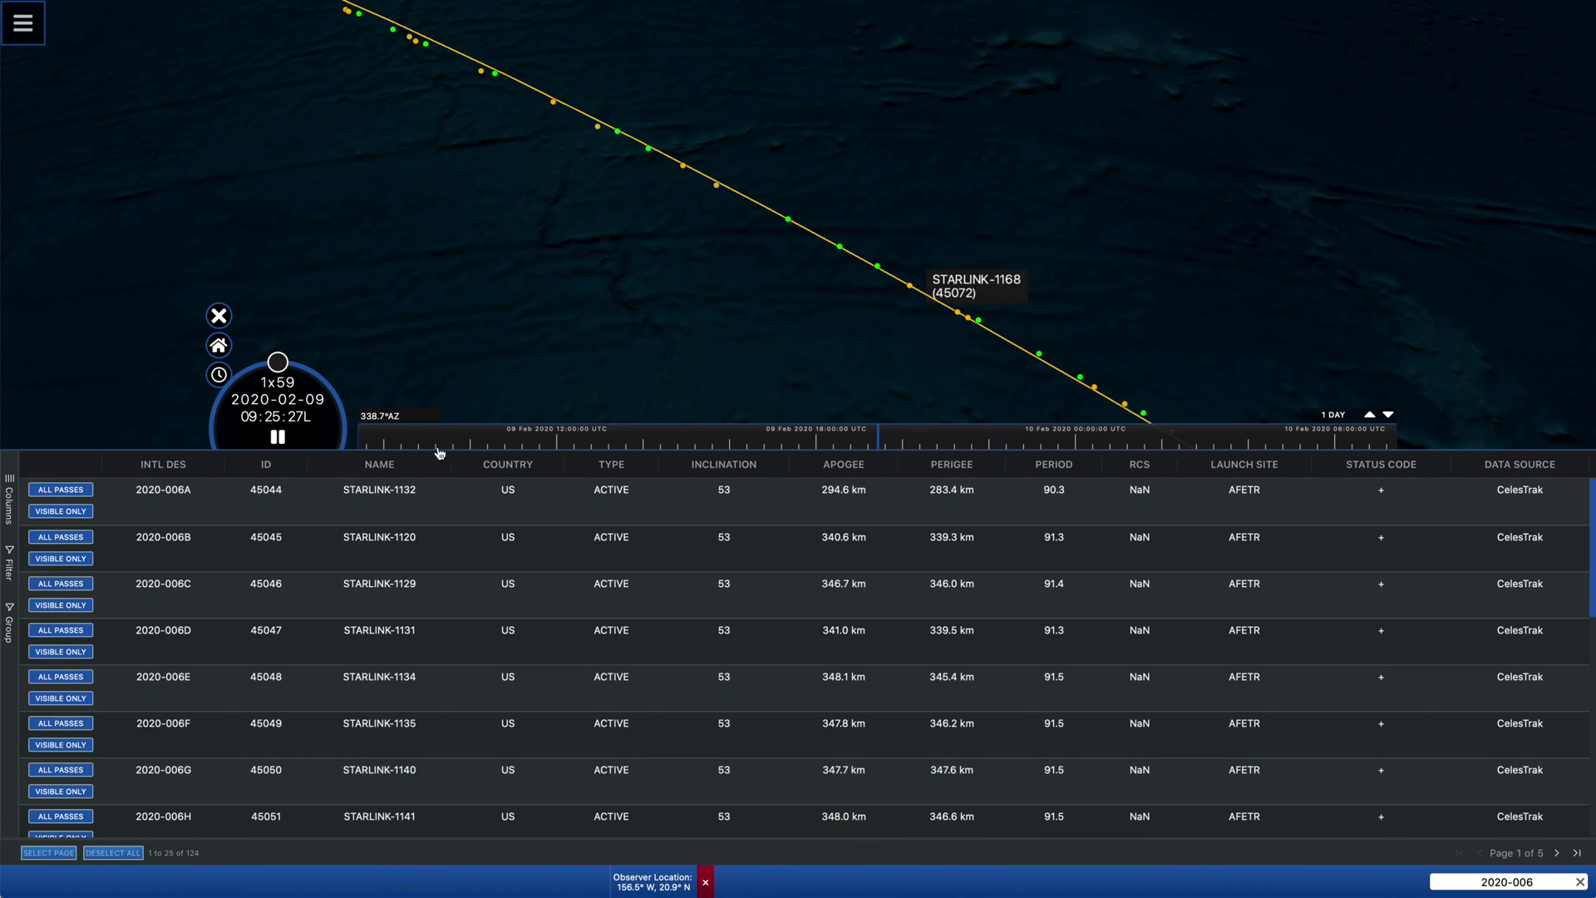
{"action": "left_click", "coordinate": [385, 464]}
{"action": "scroll", "coordinate": [415, 653], "scroll_direction": "down", "scroll_amount": 3}
{"action": "scroll", "coordinate": [415, 654], "scroll_direction": "down", "scroll_amount": 10}
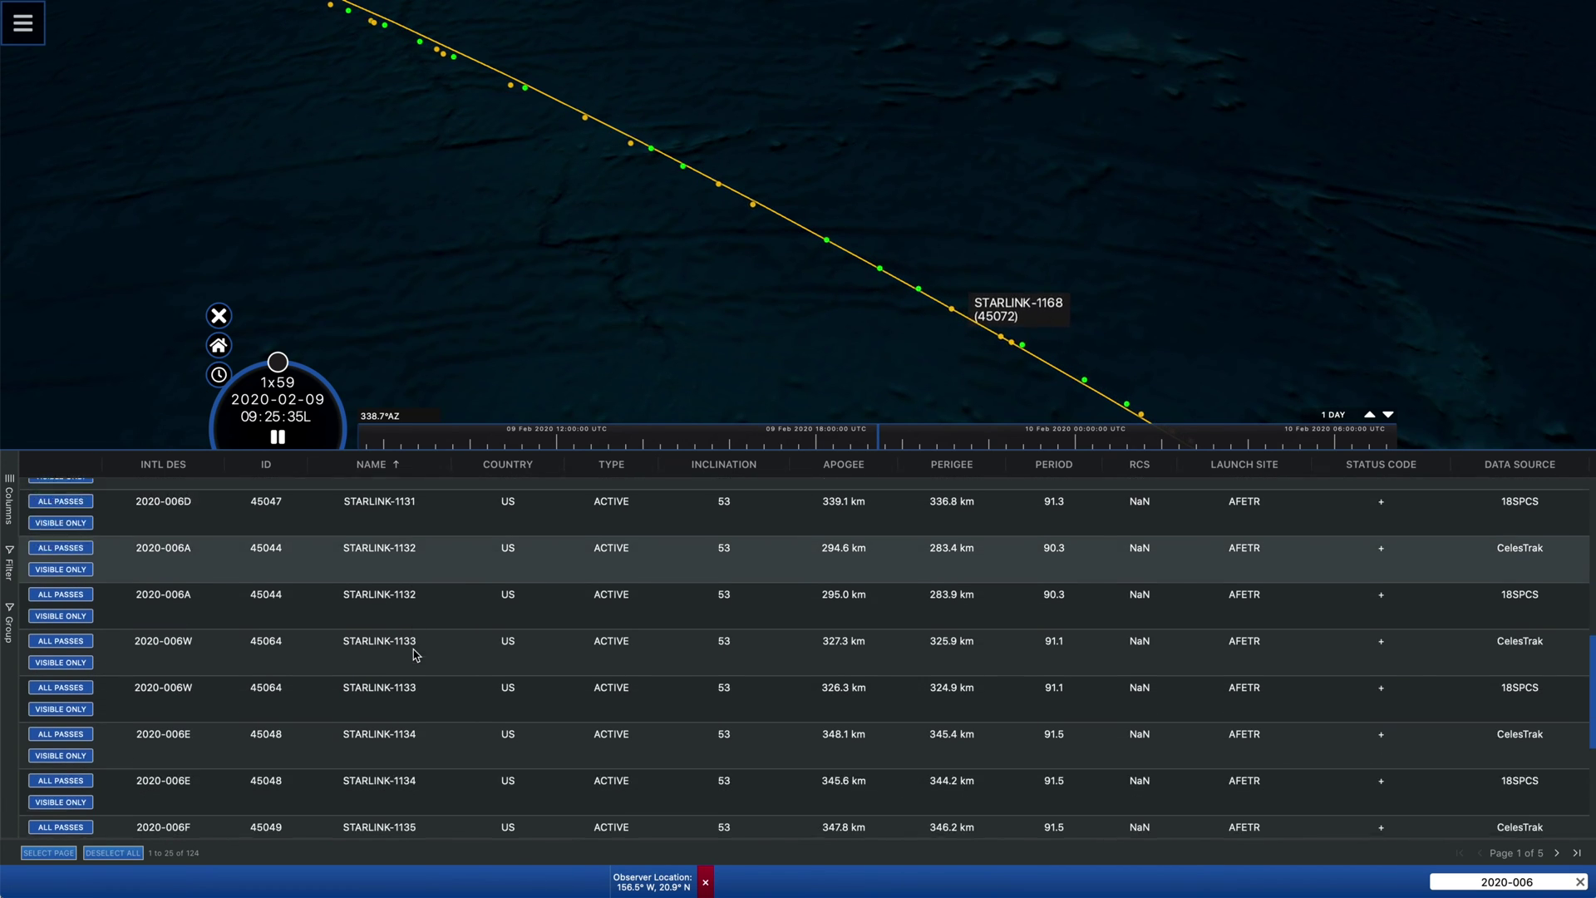
{"action": "scroll", "coordinate": [415, 653], "scroll_direction": "down", "scroll_amount": 6}
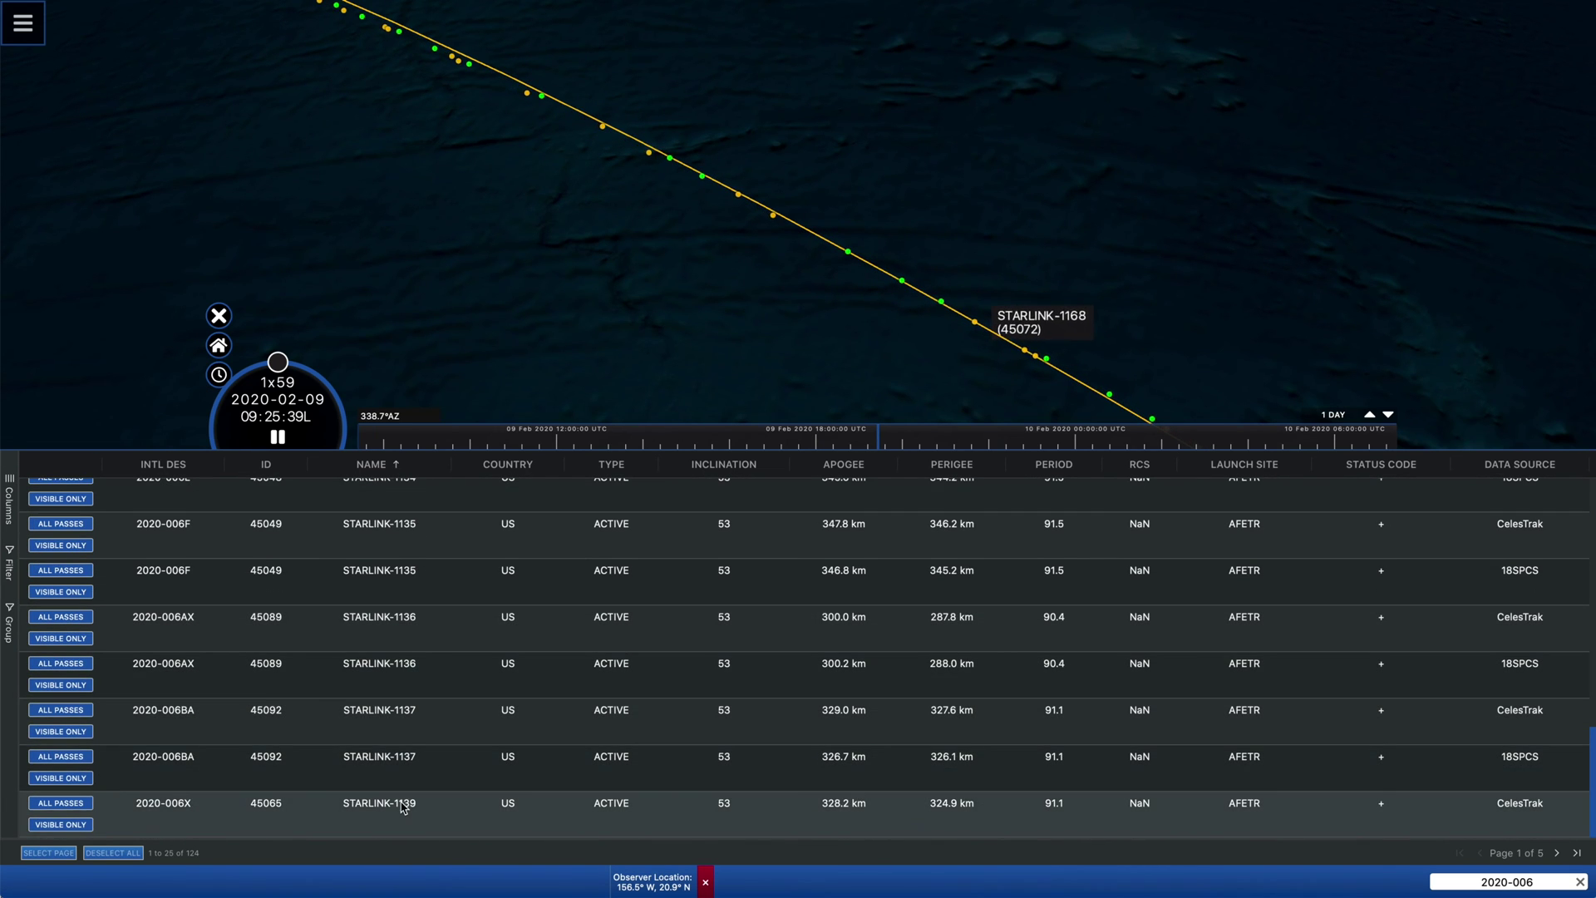
Request ALL PASSES for STARLINK-1139, re-sorting by name to find its row again.
{"action": "left_click", "coordinate": [74, 807]}
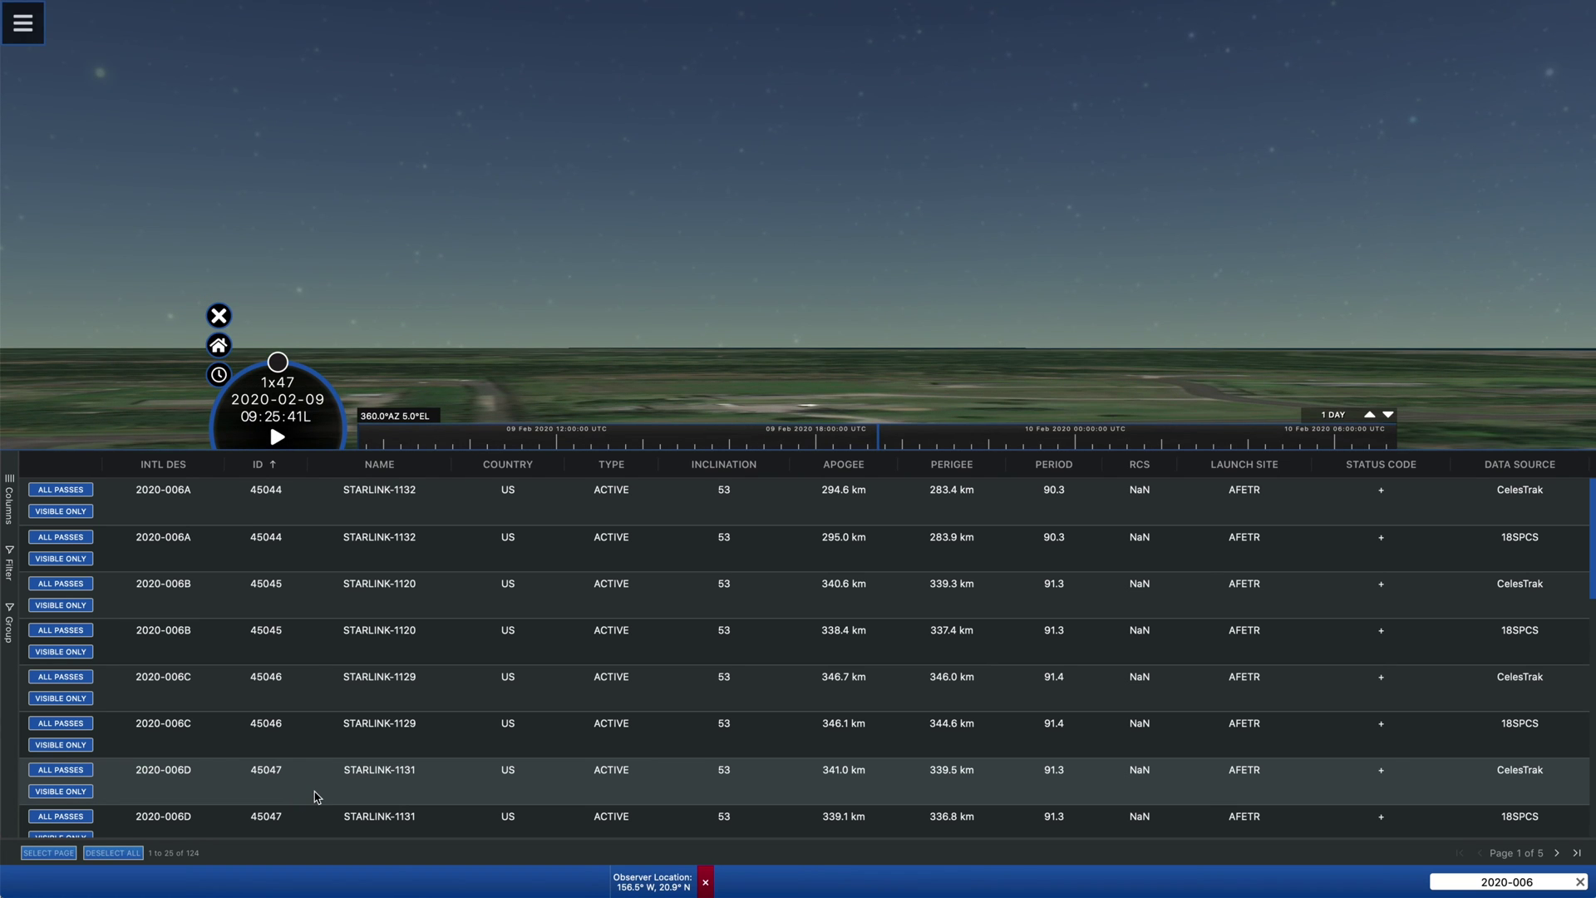
{"action": "scroll", "coordinate": [317, 797], "scroll_direction": "down", "scroll_amount": 5}
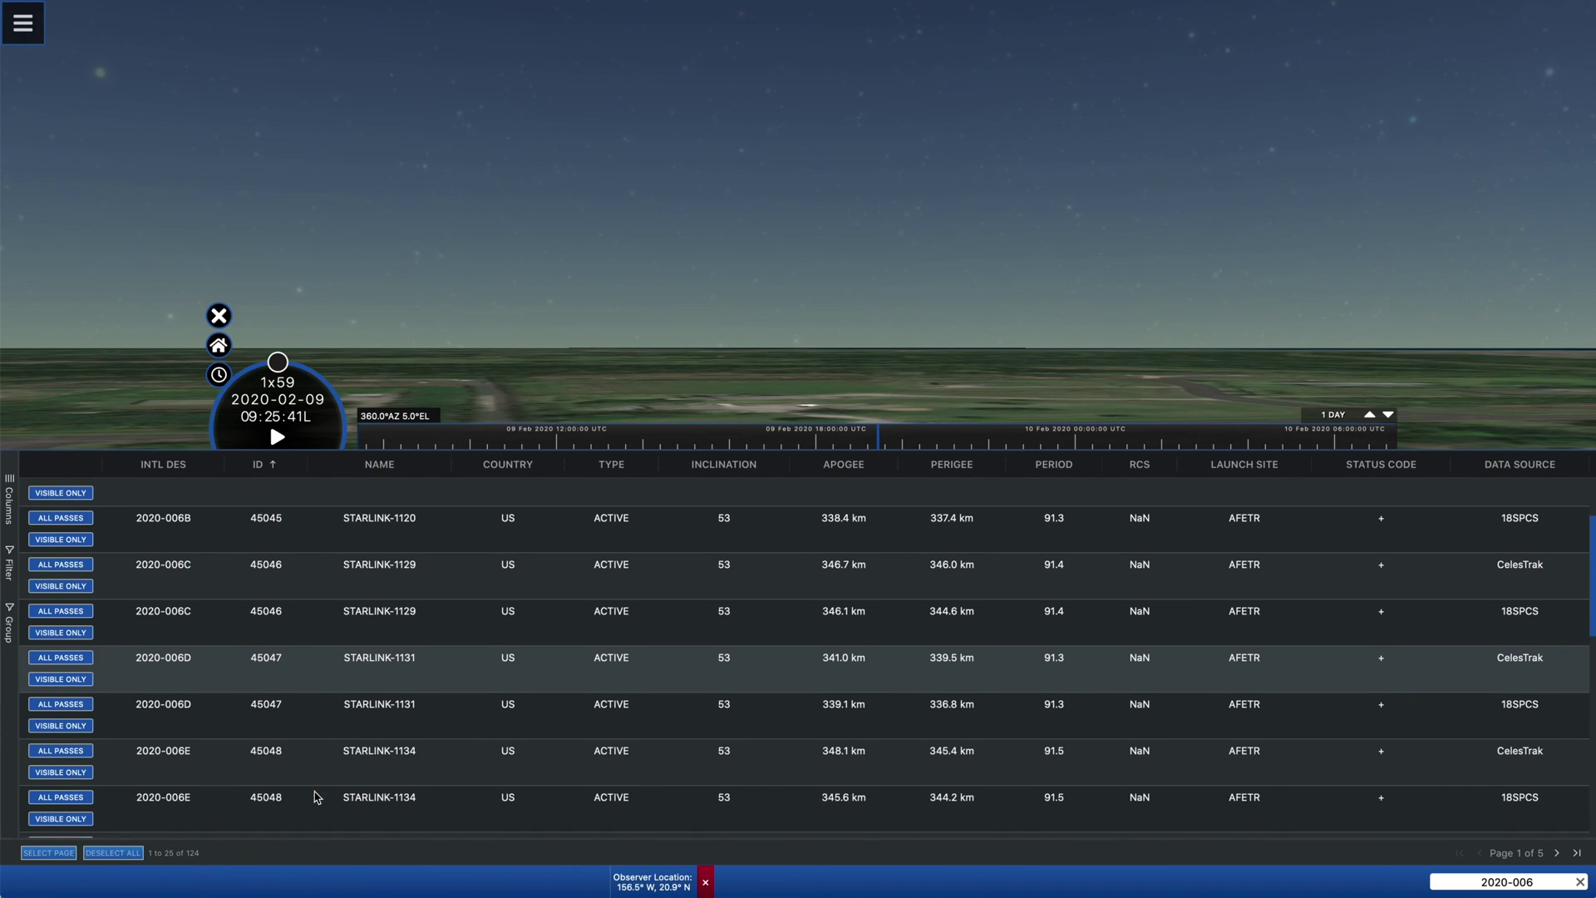
{"action": "scroll", "coordinate": [317, 796], "scroll_direction": "down", "scroll_amount": 4}
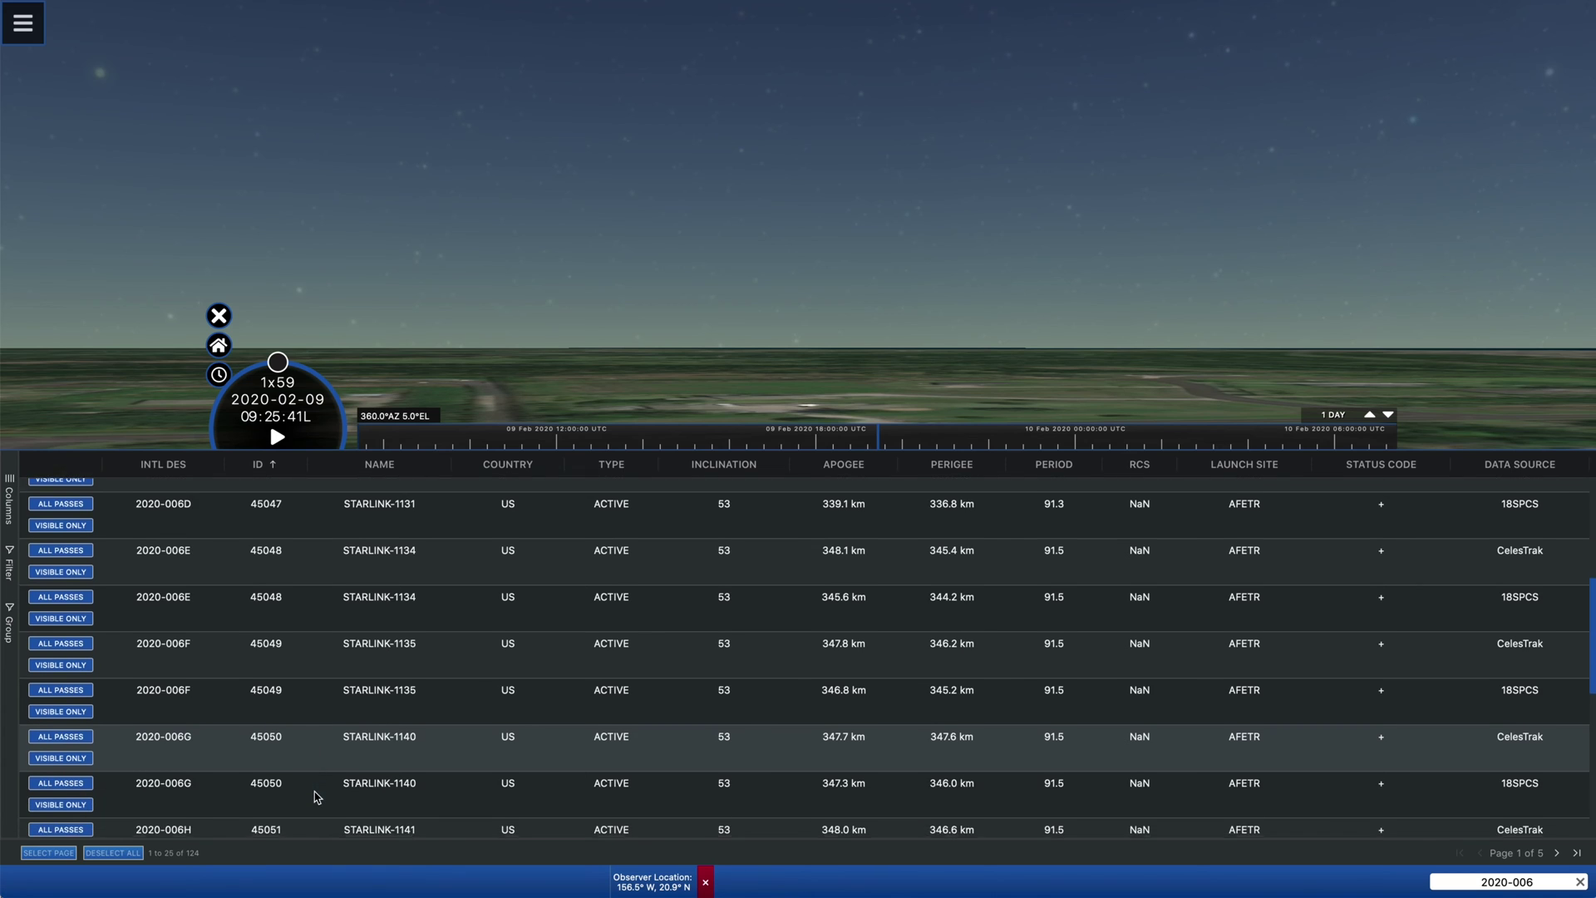
{"action": "scroll", "coordinate": [317, 797], "scroll_direction": "down", "scroll_amount": 1}
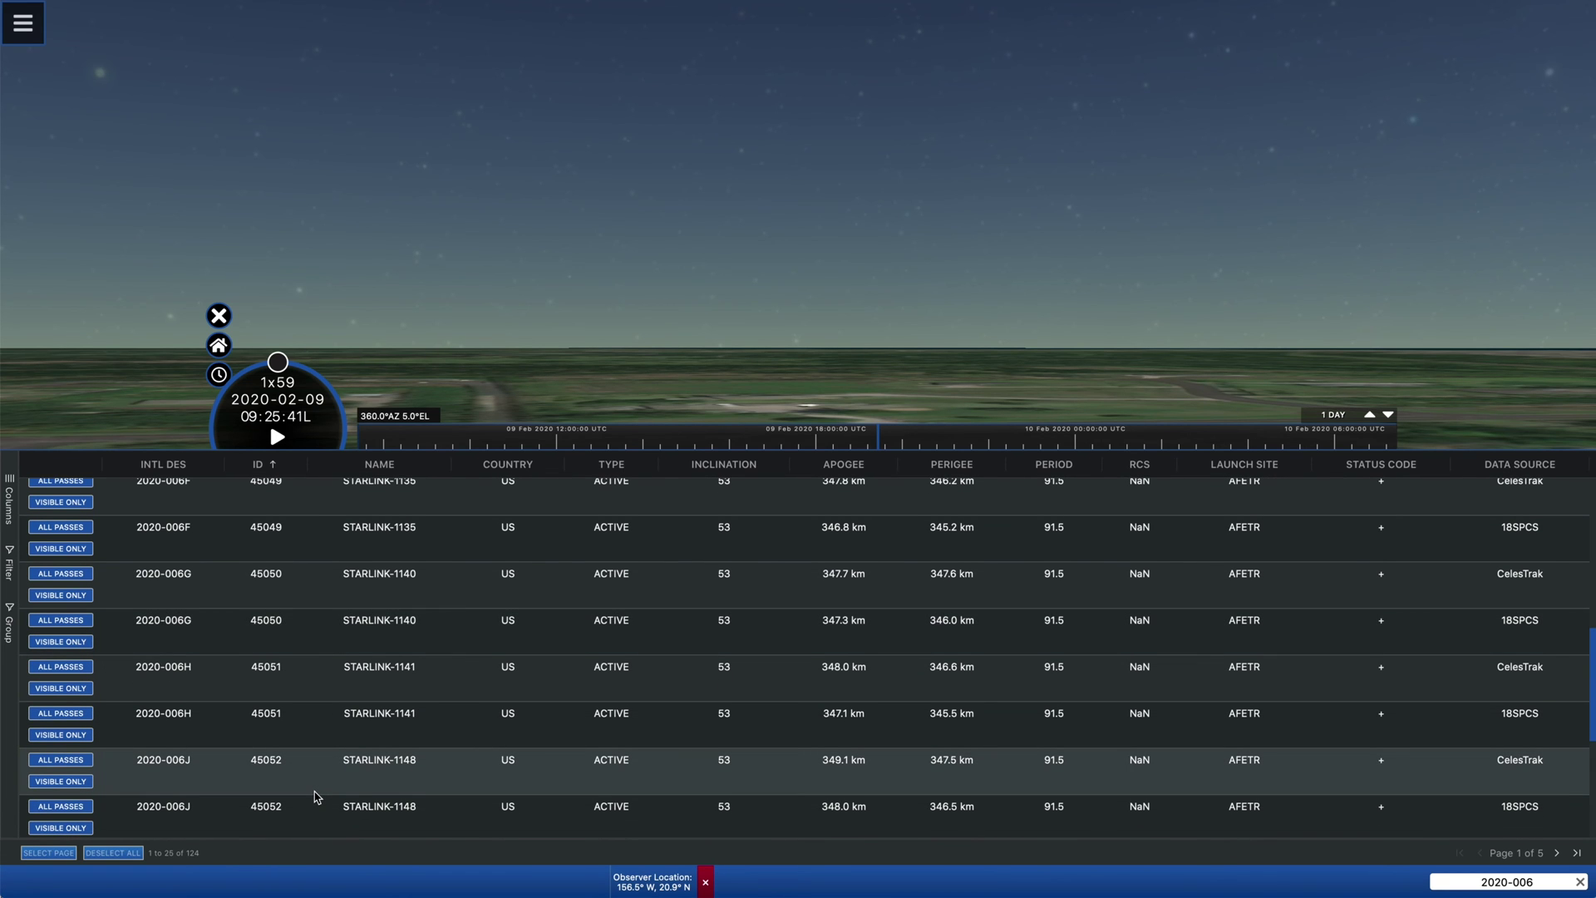
{"action": "scroll", "coordinate": [316, 797], "scroll_direction": "down", "scroll_amount": 7}
{"action": "scroll", "coordinate": [316, 796], "scroll_direction": "up", "scroll_amount": 5}
{"action": "scroll", "coordinate": [345, 763], "scroll_direction": "up", "scroll_amount": 3}
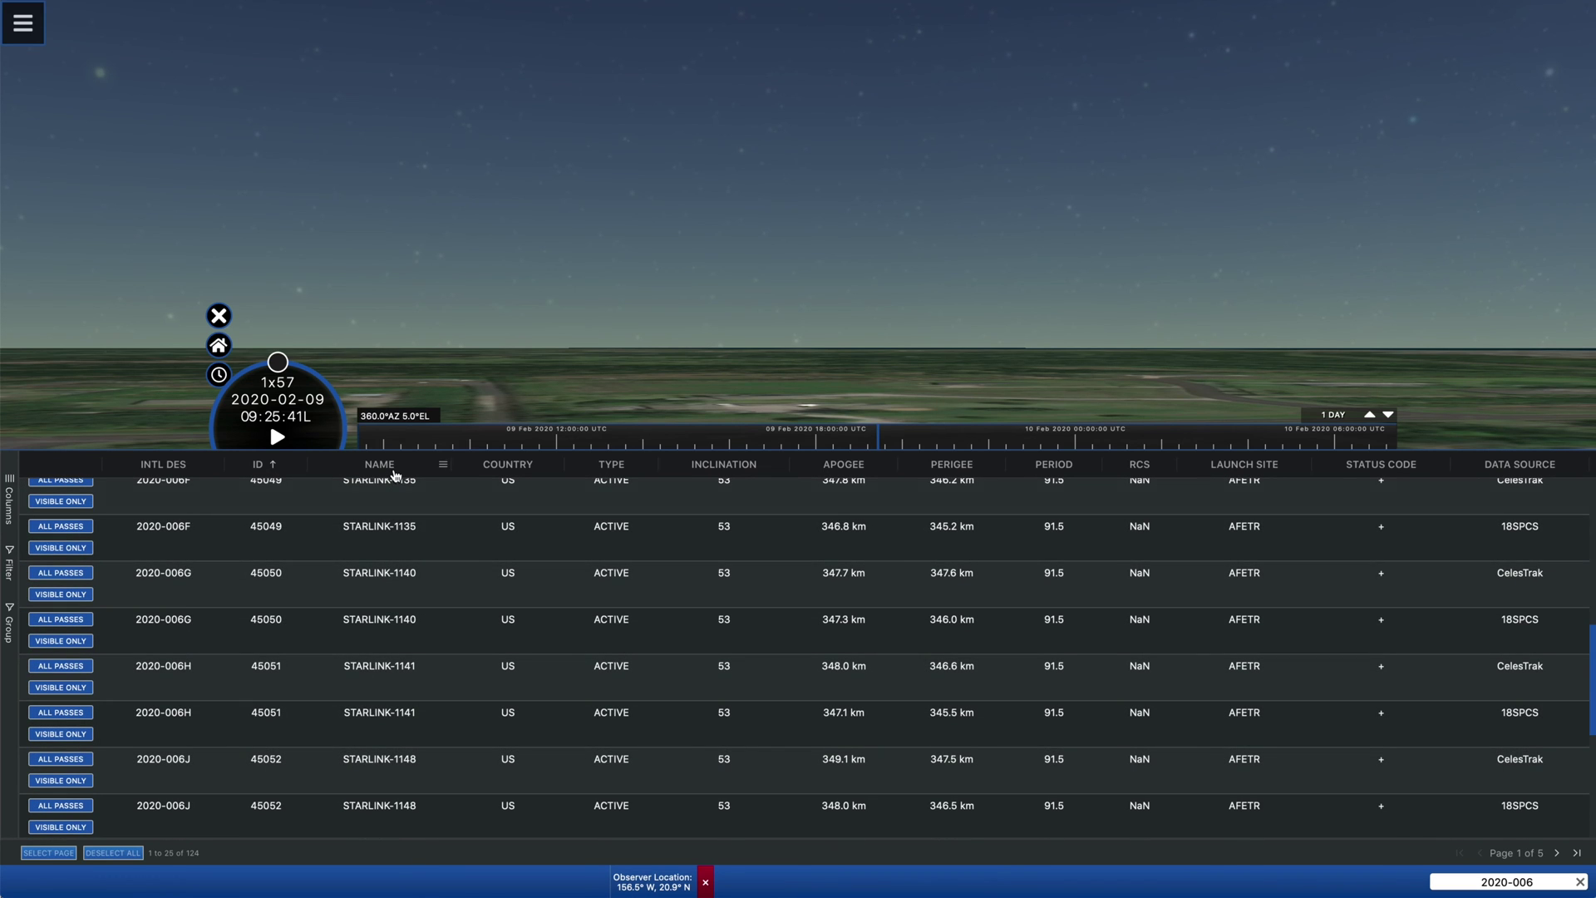
{"action": "left_click", "coordinate": [396, 466]}
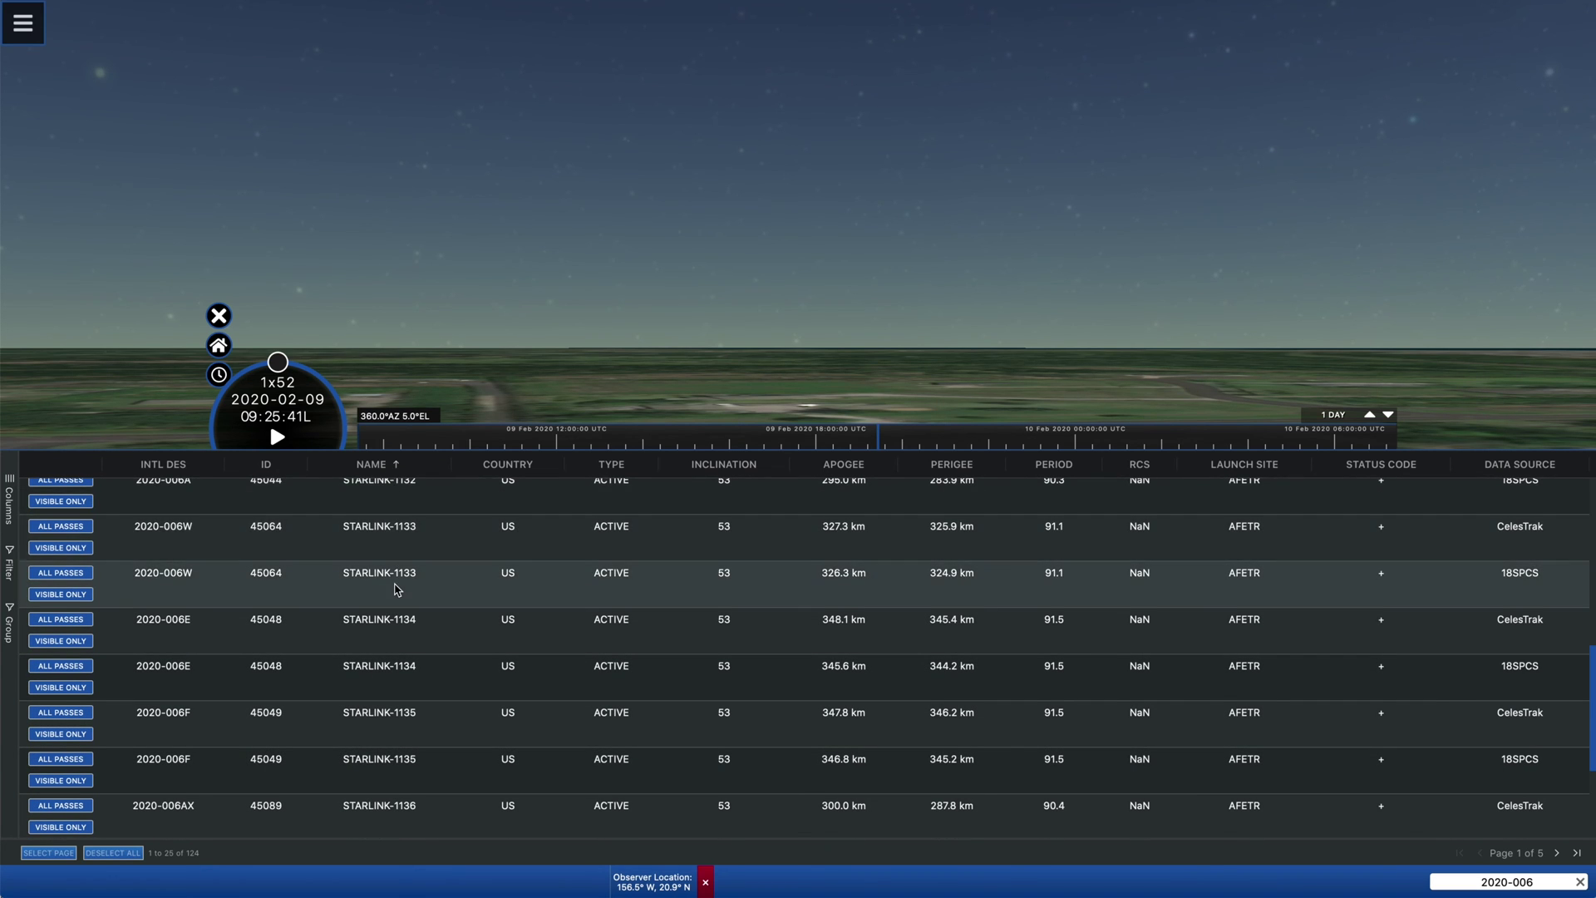
{"action": "scroll", "coordinate": [396, 590], "scroll_direction": "down", "scroll_amount": 4}
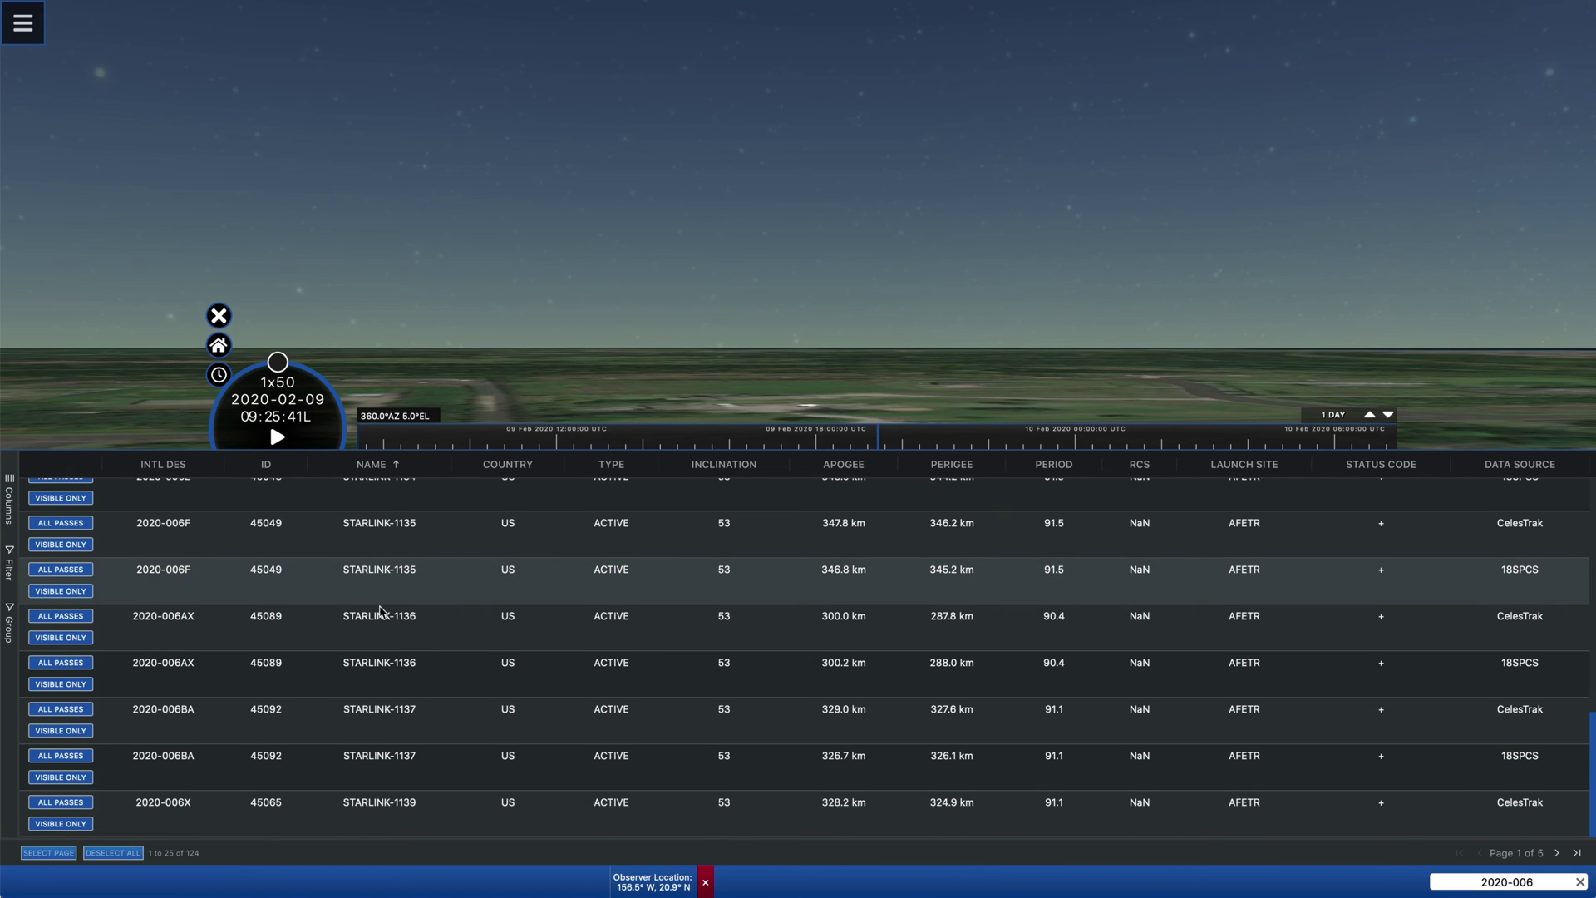
{"action": "left_click", "coordinate": [60, 803]}
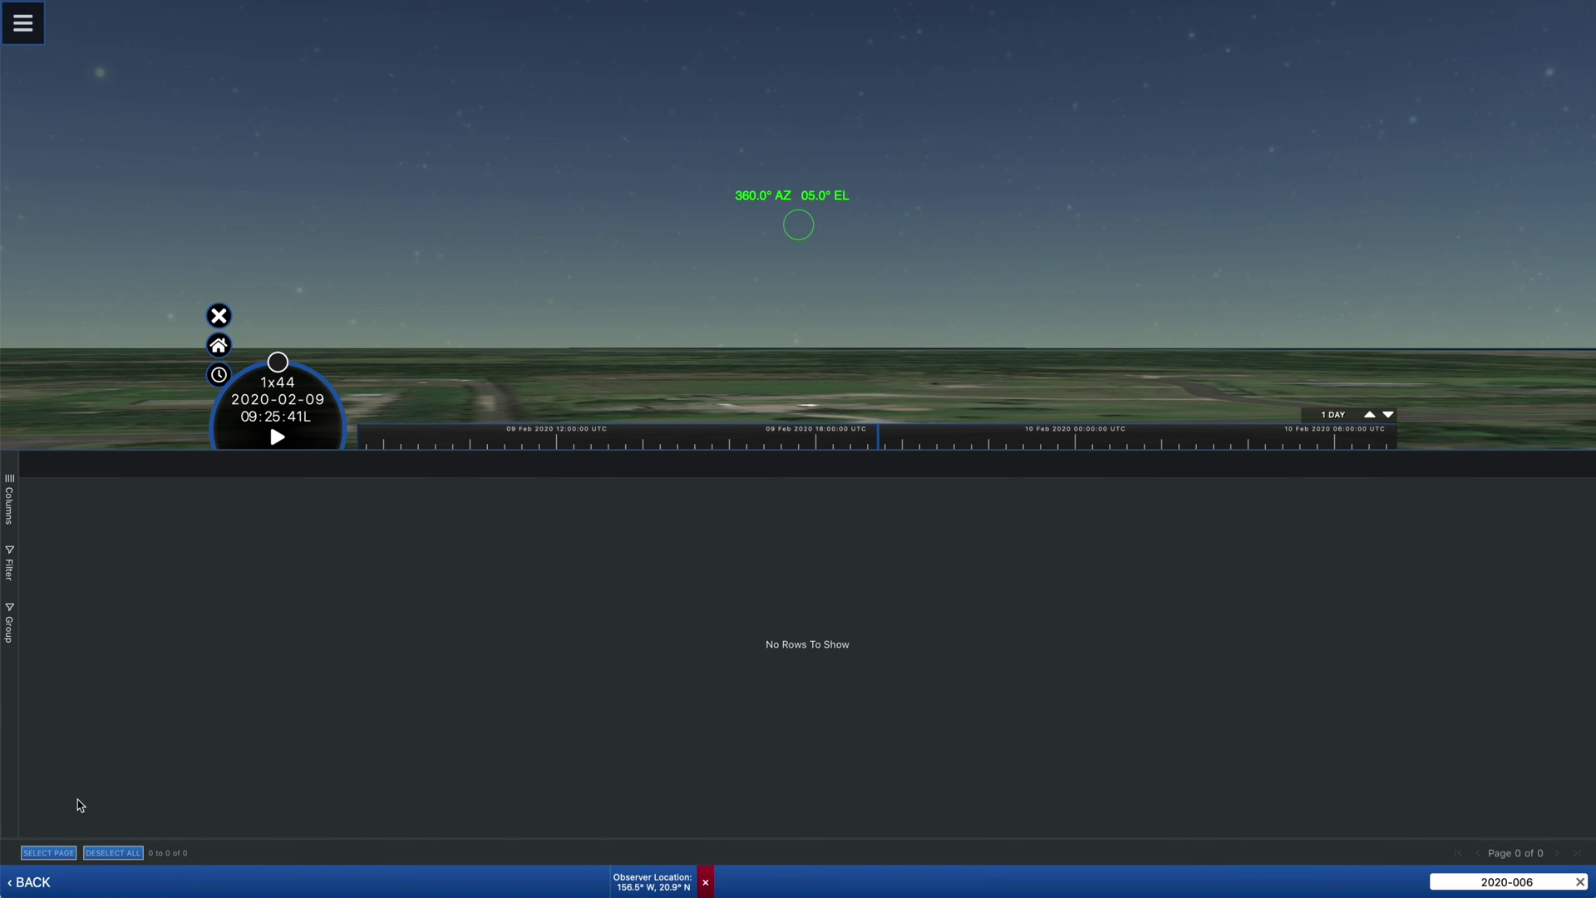
Clear the 2020-006 filter to list 32 passes, then play the first pass at 9x speed.
{"action": "left_click", "coordinate": [1579, 883]}
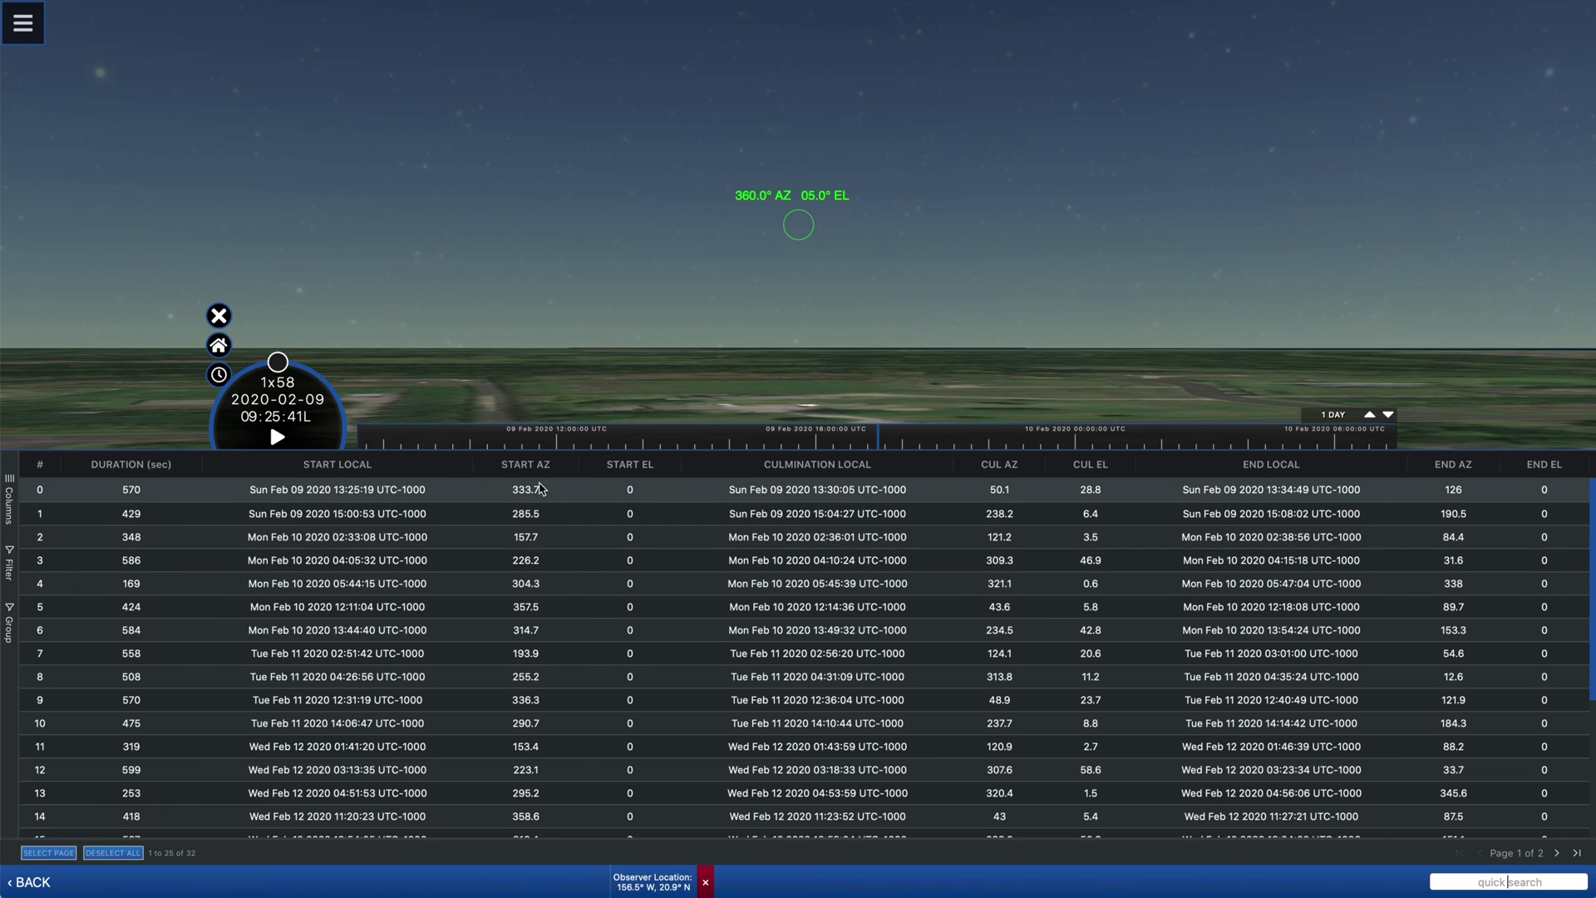
{"action": "left_click", "coordinate": [396, 492]}
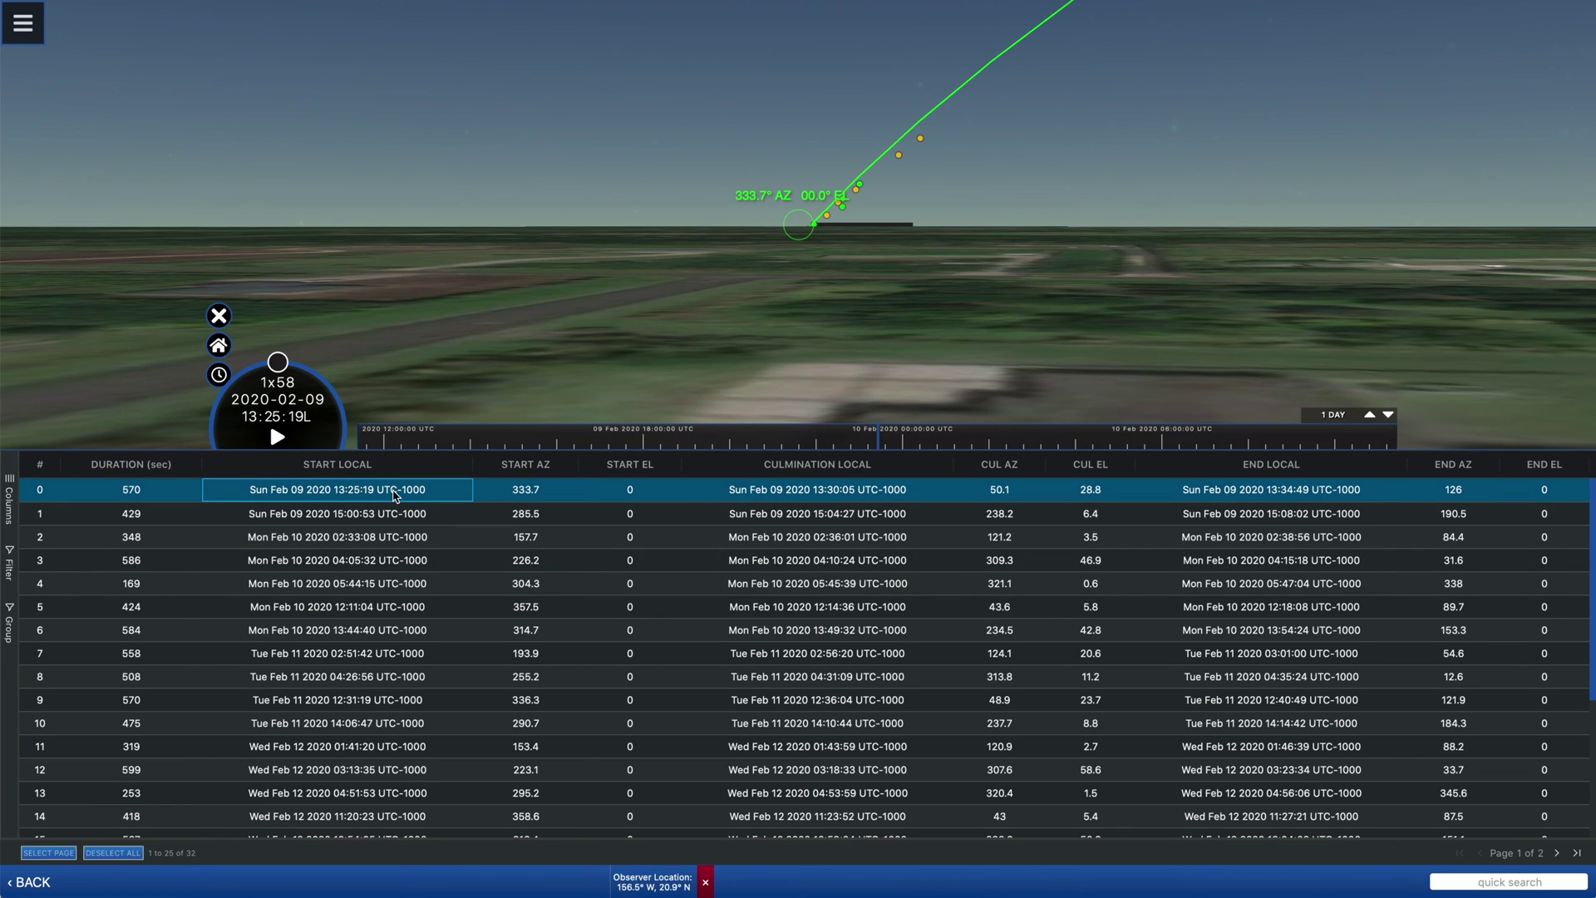
{"action": "left_click_drag", "start_coordinate": [283, 372], "coordinate": [301, 374]}
{"action": "left_click", "coordinate": [277, 438]}
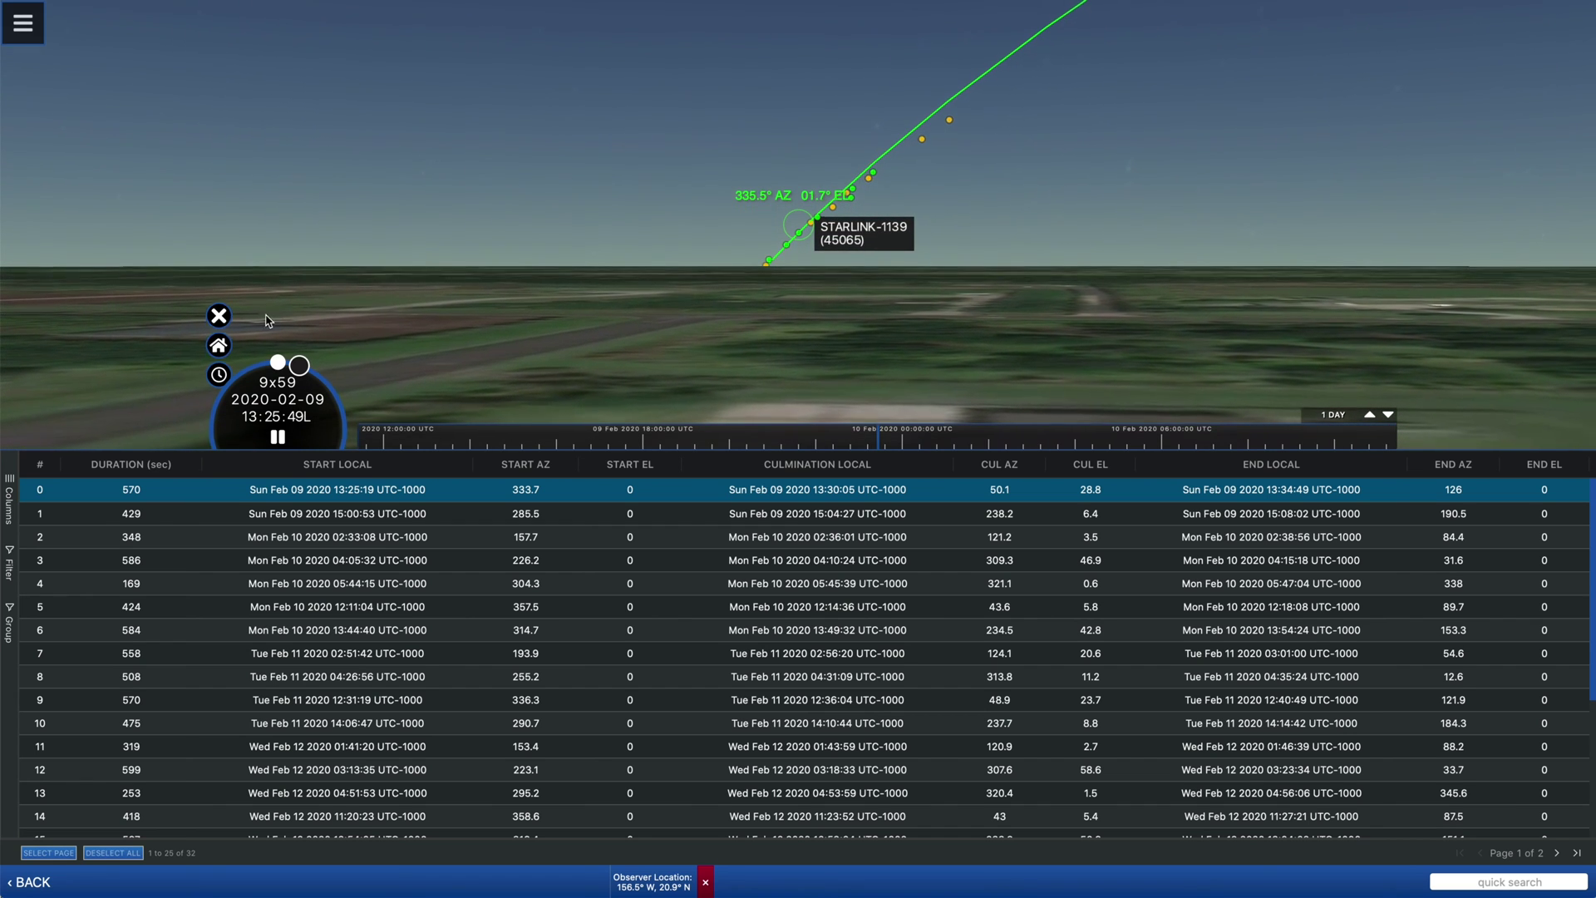
Hide the passes table so STARLINK-1139's pass plays in the full-screen sky view.
{"action": "left_click", "coordinate": [220, 317]}
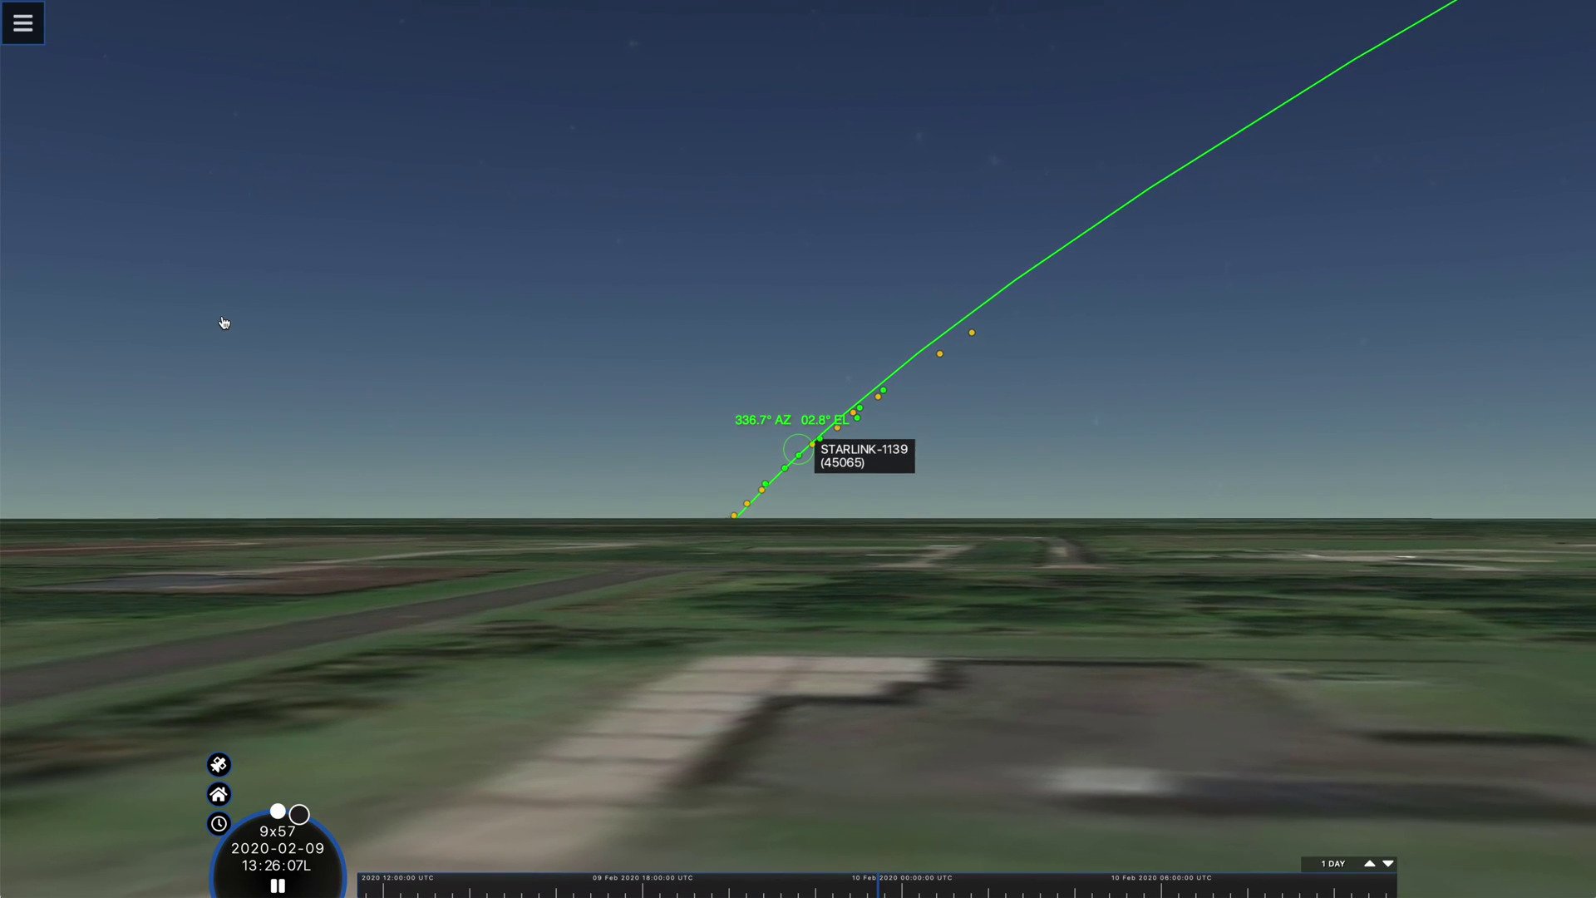